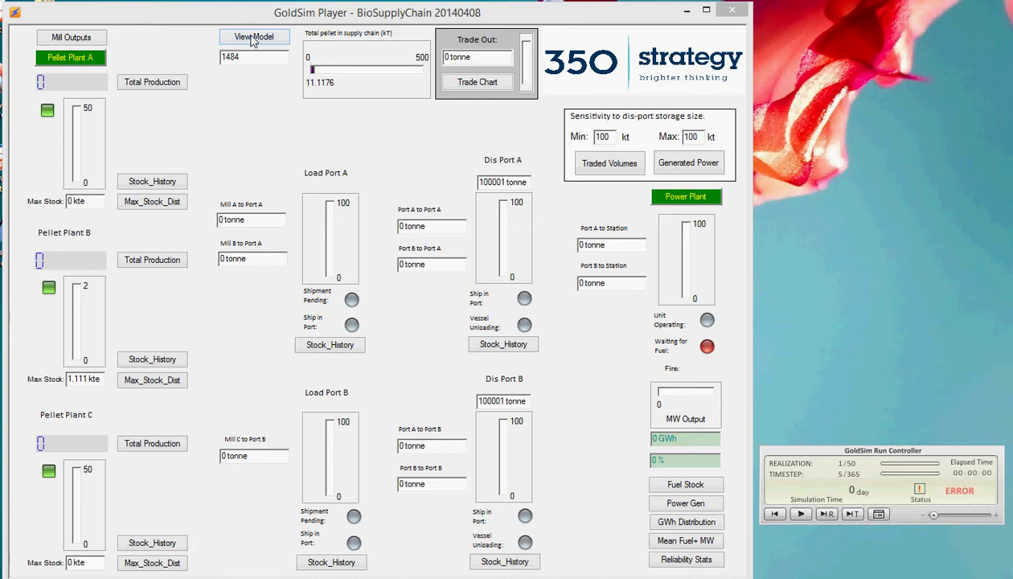
Switch from the dashboard to the BioSupplyChain model diagram and scroll across it.
{"action": "left_click", "coordinate": [253, 38]}
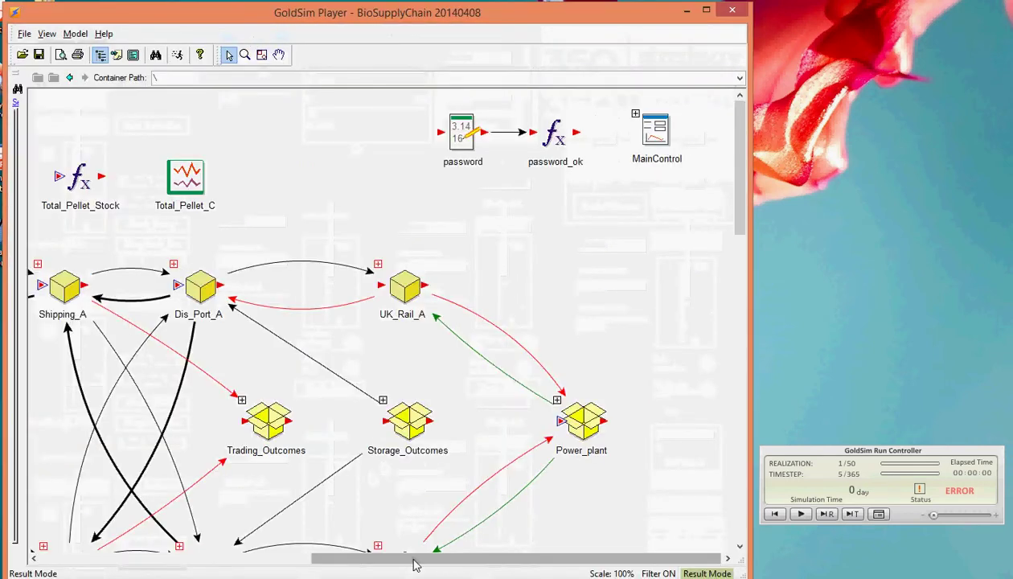
{"action": "left_click_drag", "start_coordinate": [415, 565], "coordinate": [120, 563]}
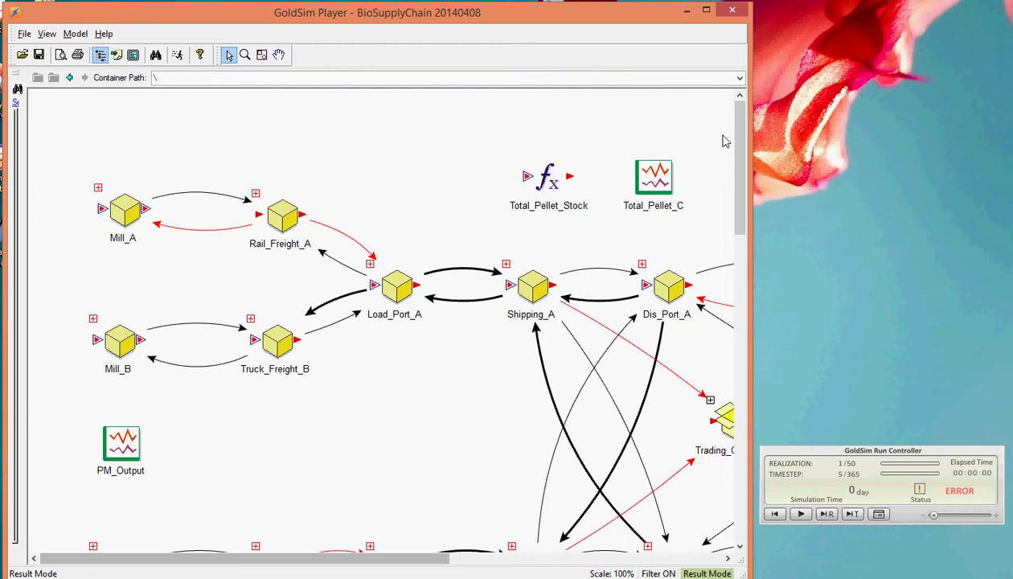
{"action": "left_click_drag", "start_coordinate": [728, 138], "coordinate": [728, 160]}
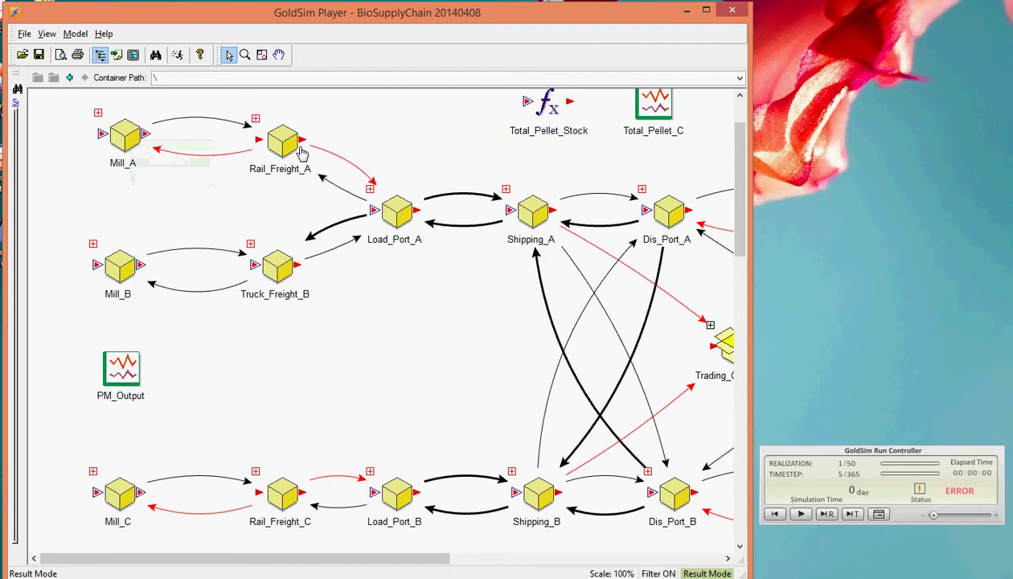
Inspect the supply-chain containers, ending on the Dis_Port_A port-operations container.
{"action": "mouse_move", "coordinate": [286, 141]}
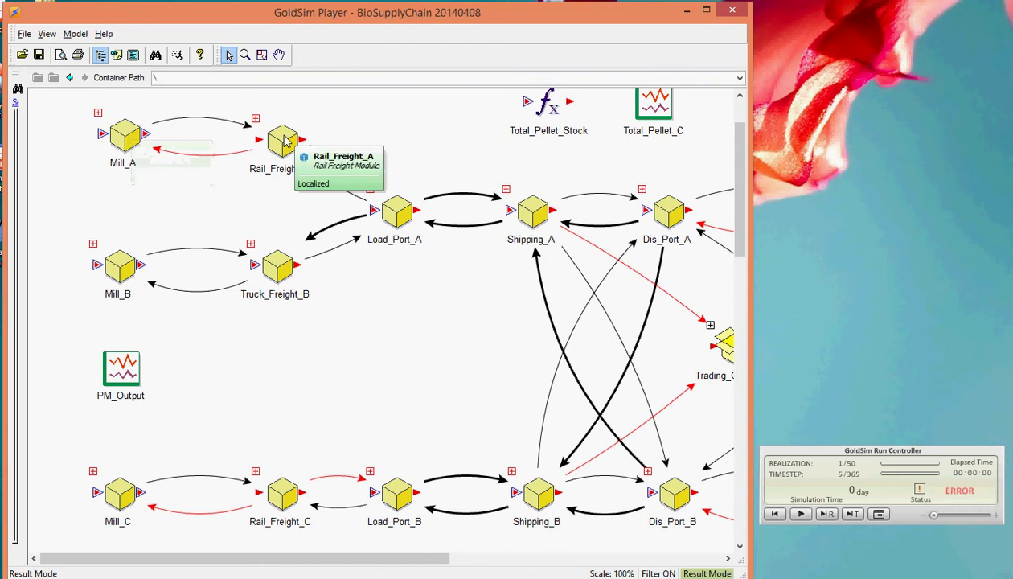
{"action": "mouse_move", "coordinate": [402, 207]}
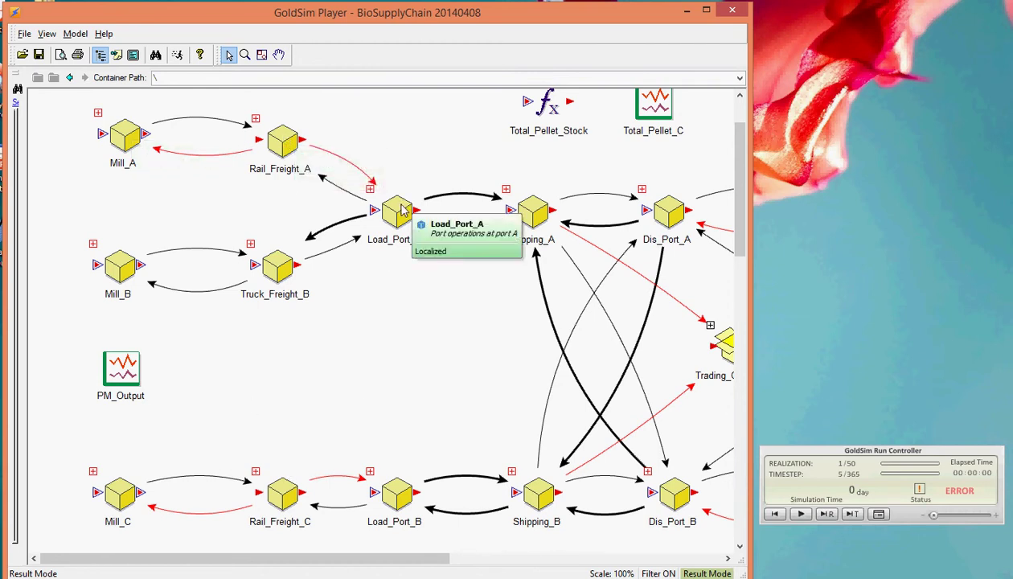
{"action": "mouse_move", "coordinate": [406, 525]}
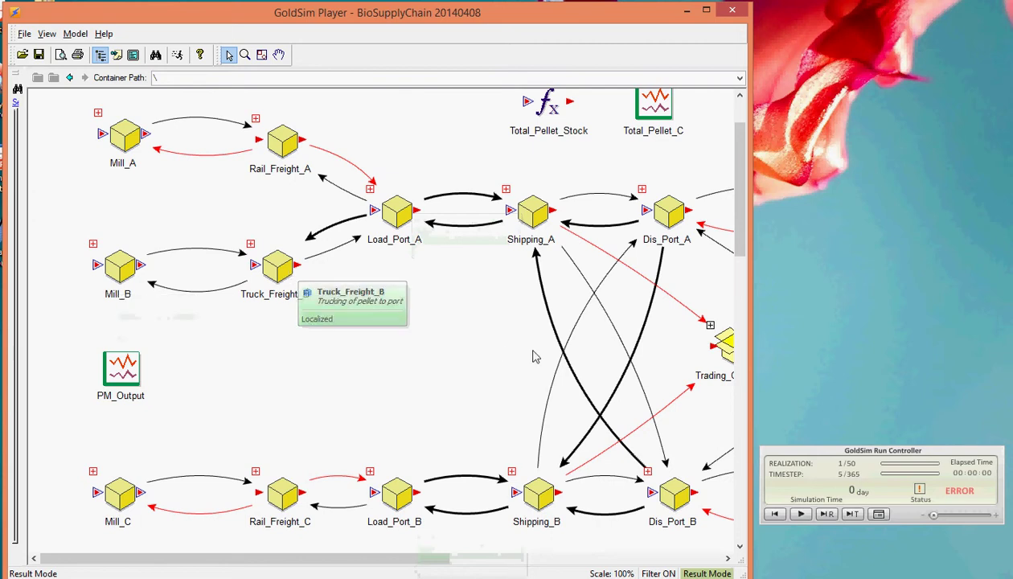
{"action": "left_click_drag", "start_coordinate": [402, 560], "coordinate": [580, 563]}
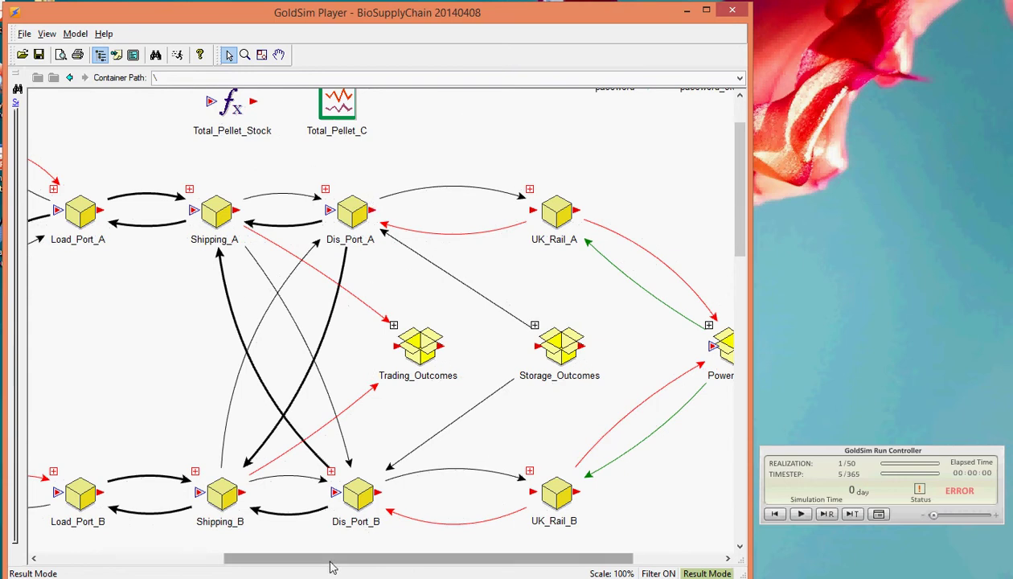
{"action": "left_click_drag", "start_coordinate": [330, 566], "coordinate": [379, 570]}
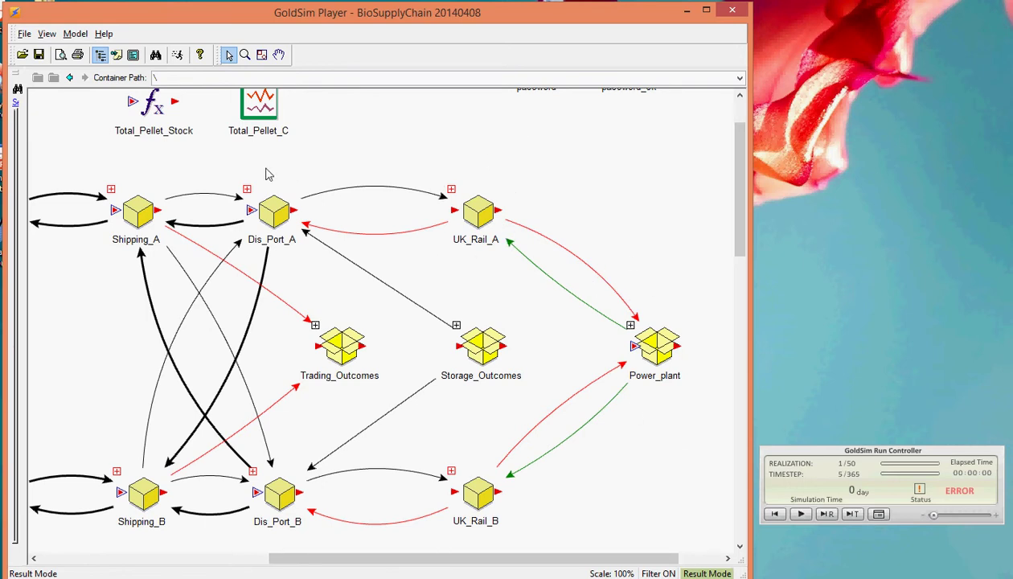
{"action": "mouse_move", "coordinate": [248, 196]}
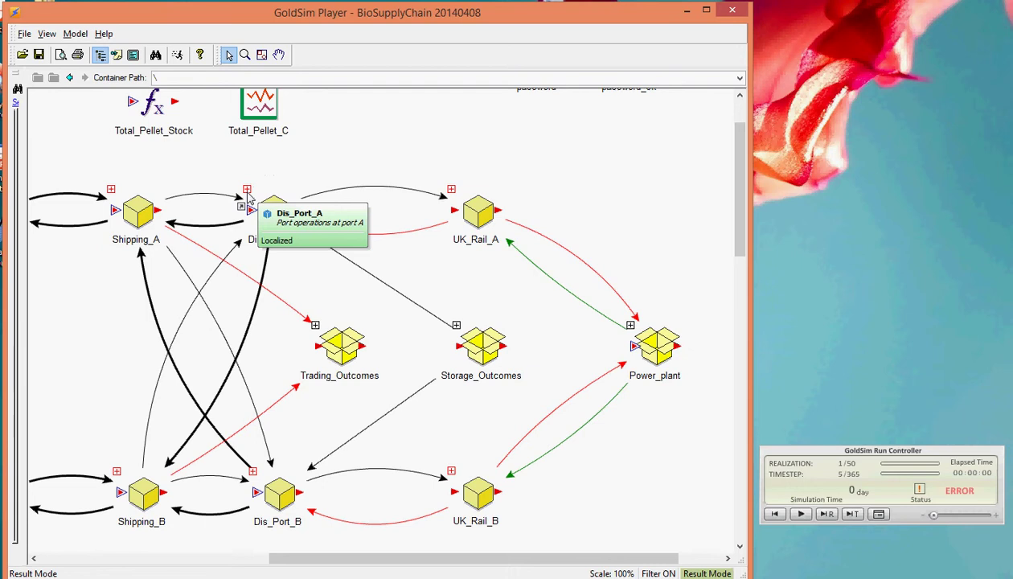
Inside Dis_Port_A, review Ship_Unloader's reliability results and failure modes.
{"action": "double_click", "coordinate": [248, 196]}
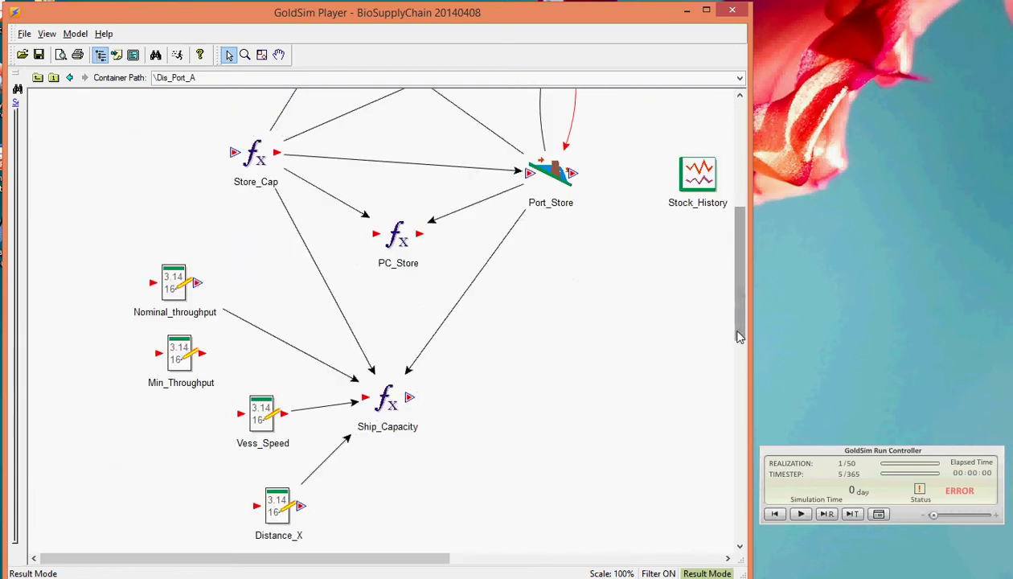
{"action": "left_click_drag", "start_coordinate": [740, 336], "coordinate": [736, 264]}
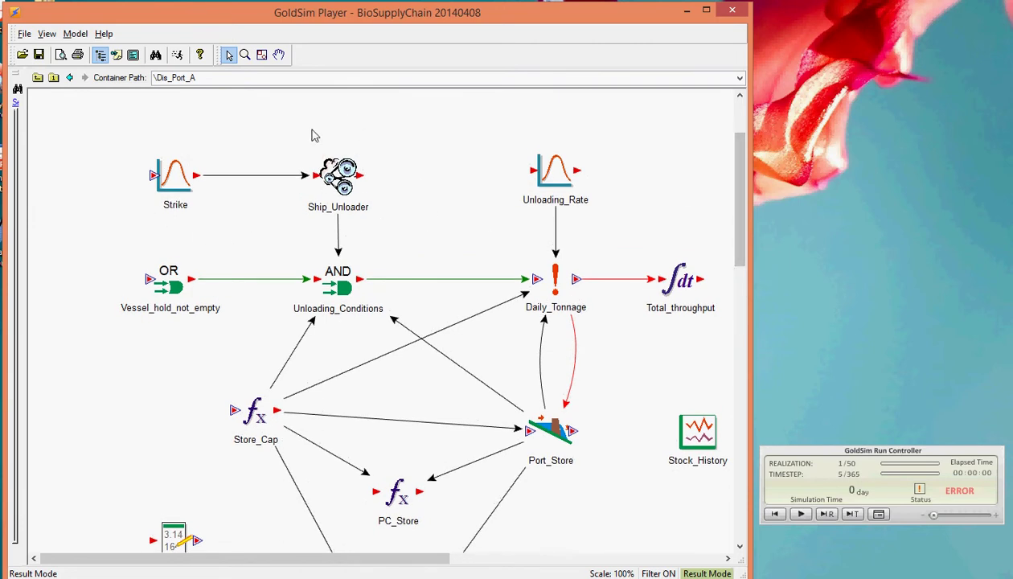
{"action": "double_click", "coordinate": [340, 180]}
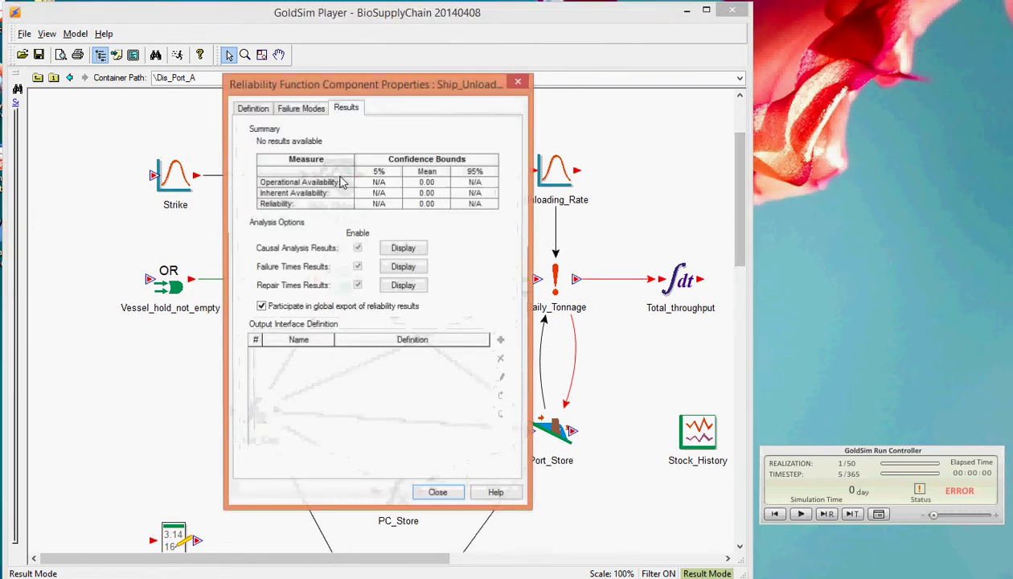
{"action": "left_click", "coordinate": [277, 110]}
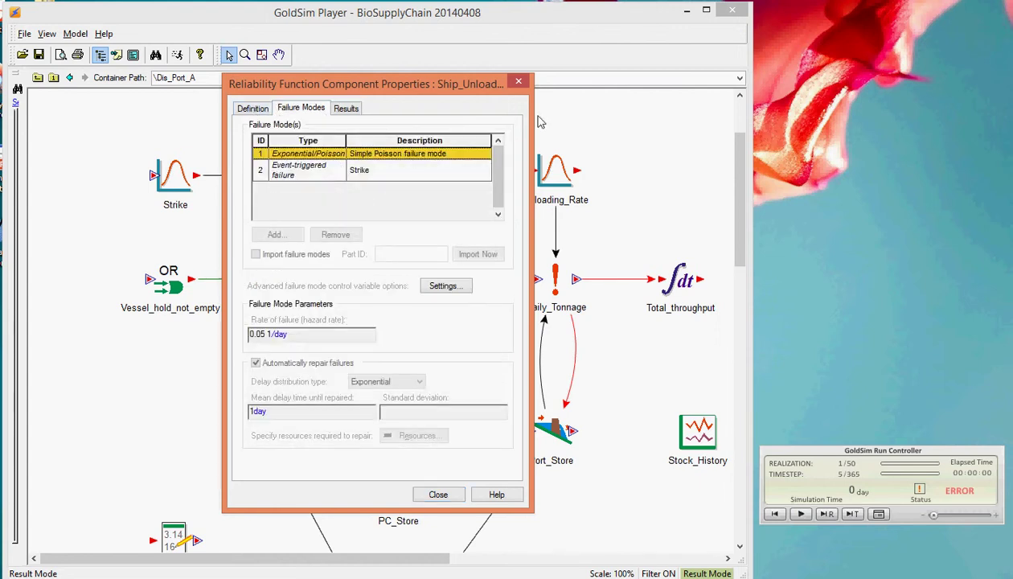
{"action": "left_click", "coordinate": [519, 82]}
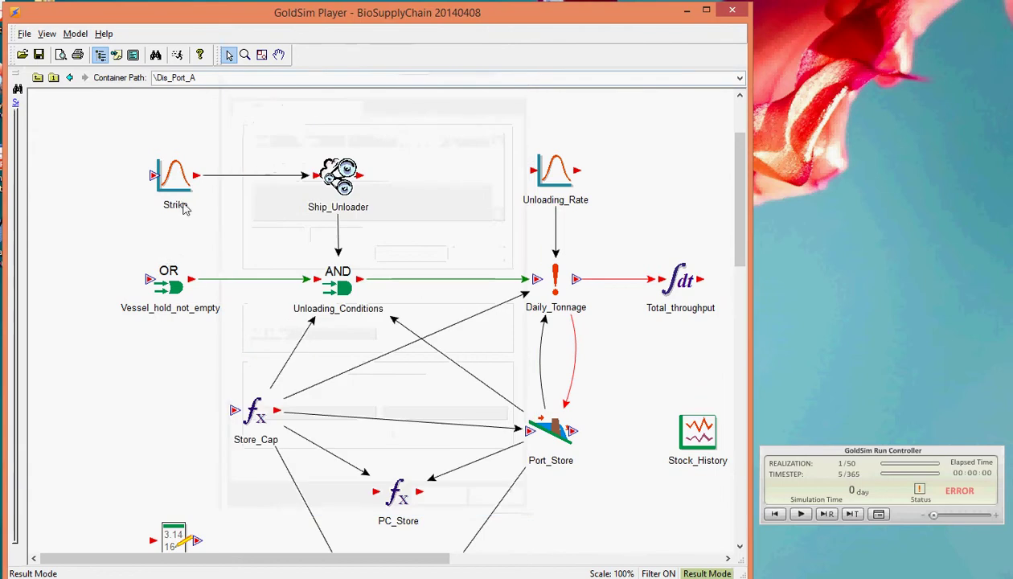
Scroll through Dis_Port_A's elements such as Strike, Unloading_Rate, Daily_Tonnage and Port_Store.
{"action": "mouse_move", "coordinate": [175, 184]}
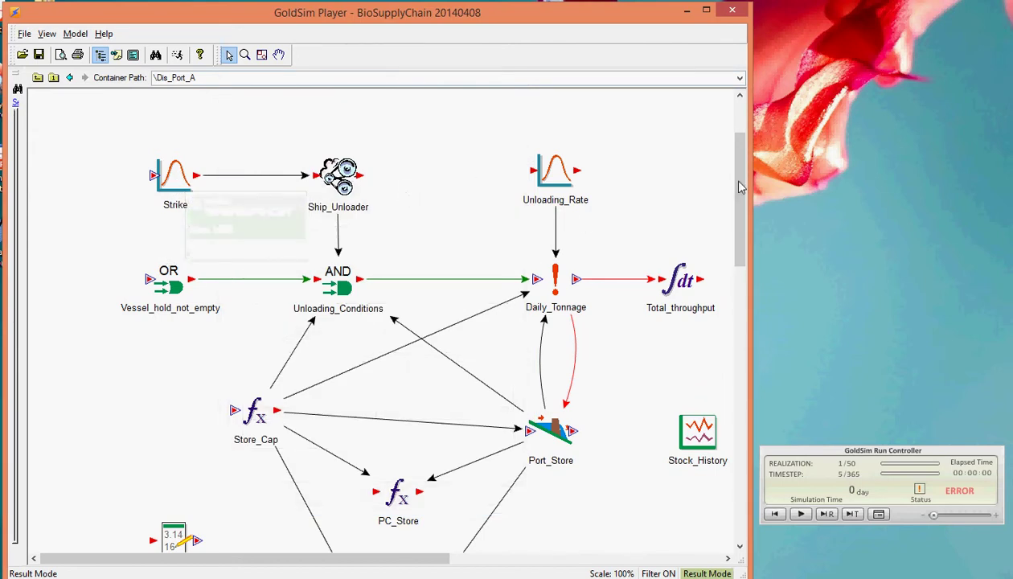
{"action": "scroll", "coordinate": [741, 186], "scroll_direction": "down", "scroll_amount": 2}
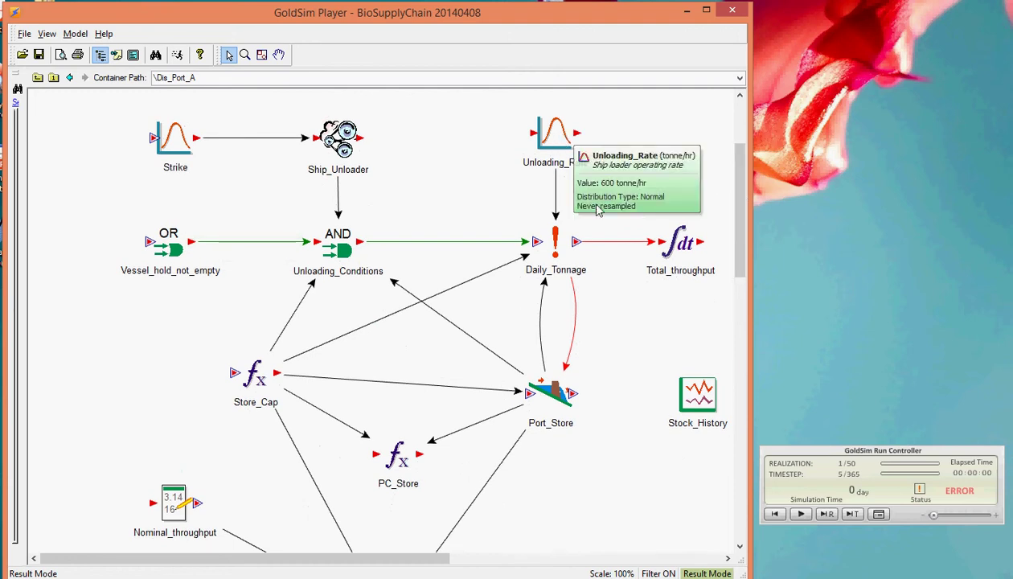
{"action": "scroll", "coordinate": [742, 159], "scroll_direction": "down", "scroll_amount": 1}
{"action": "left_click_drag", "start_coordinate": [741, 159], "coordinate": [741, 188]}
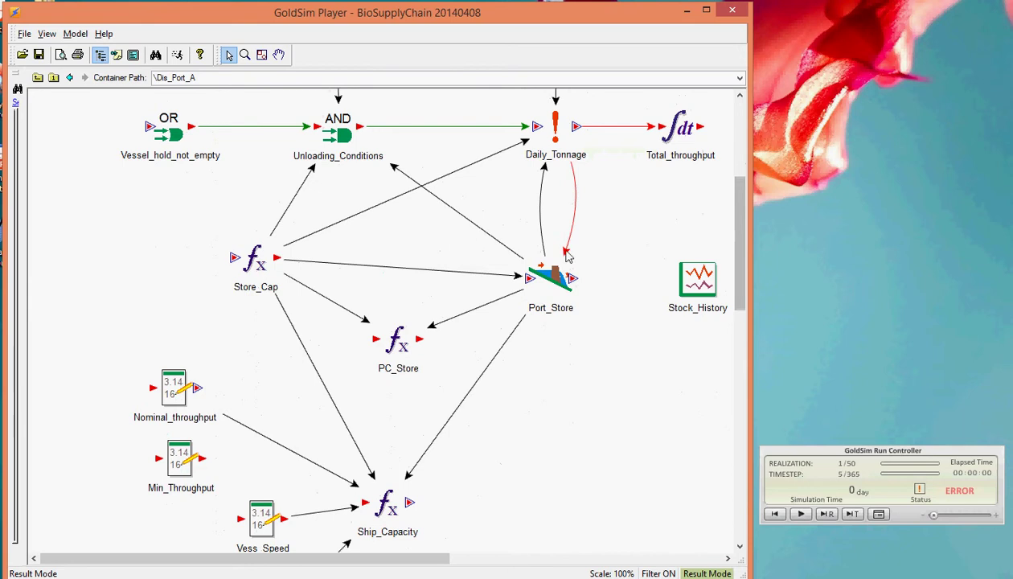
{"action": "left_click_drag", "start_coordinate": [739, 271], "coordinate": [739, 227]}
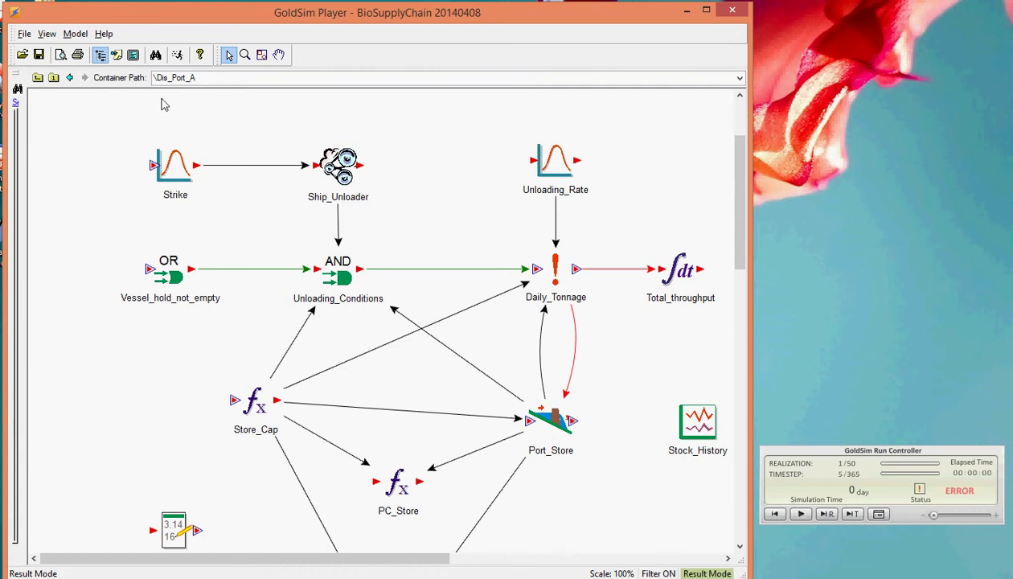
From the model's top level, open the MainControl dashboard, review Mill A input data, and return.
{"action": "left_click", "coordinate": [54, 78]}
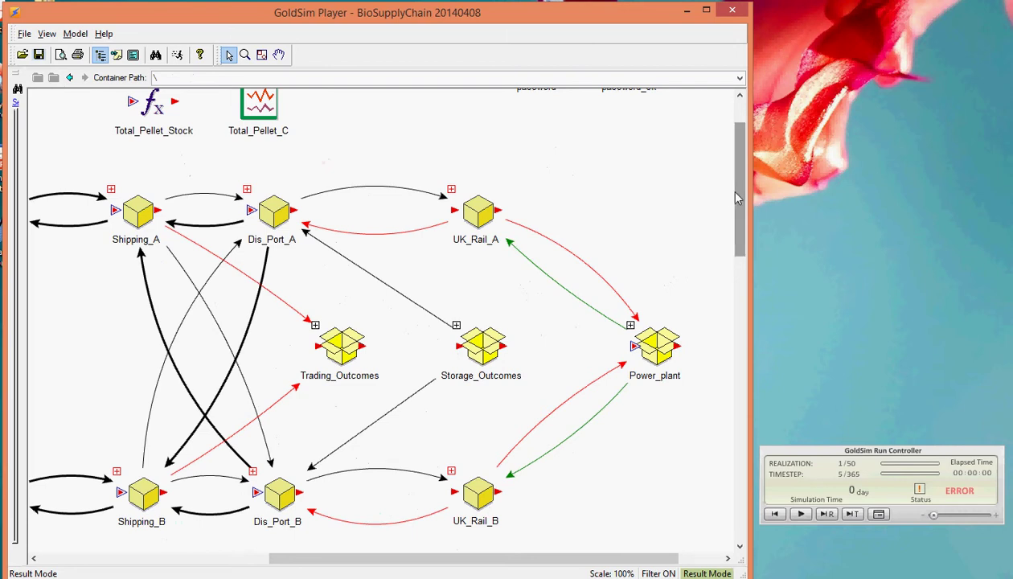
{"action": "scroll", "coordinate": [715, 197], "scroll_direction": "up", "scroll_amount": 2}
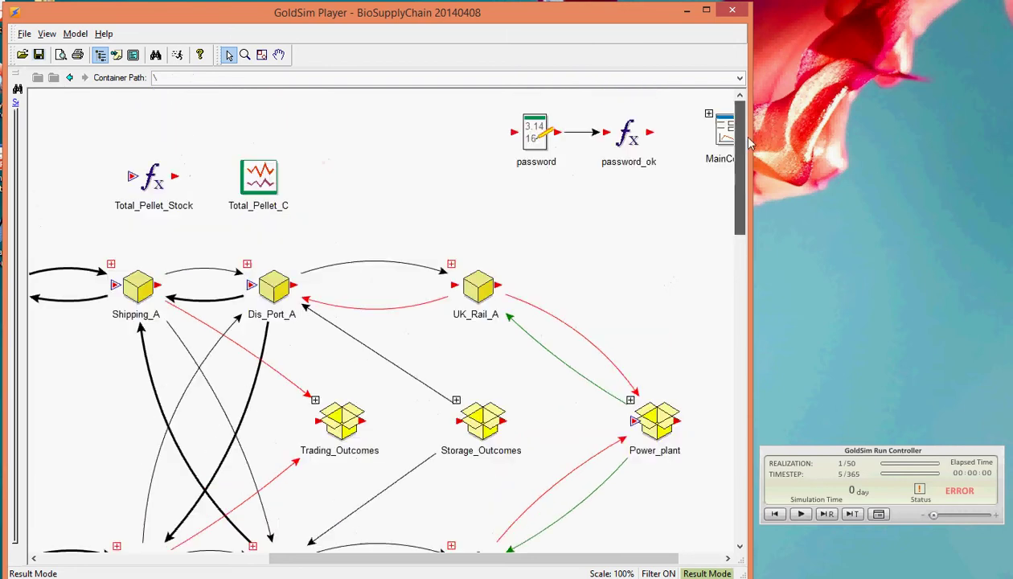
{"action": "double_click", "coordinate": [709, 119]}
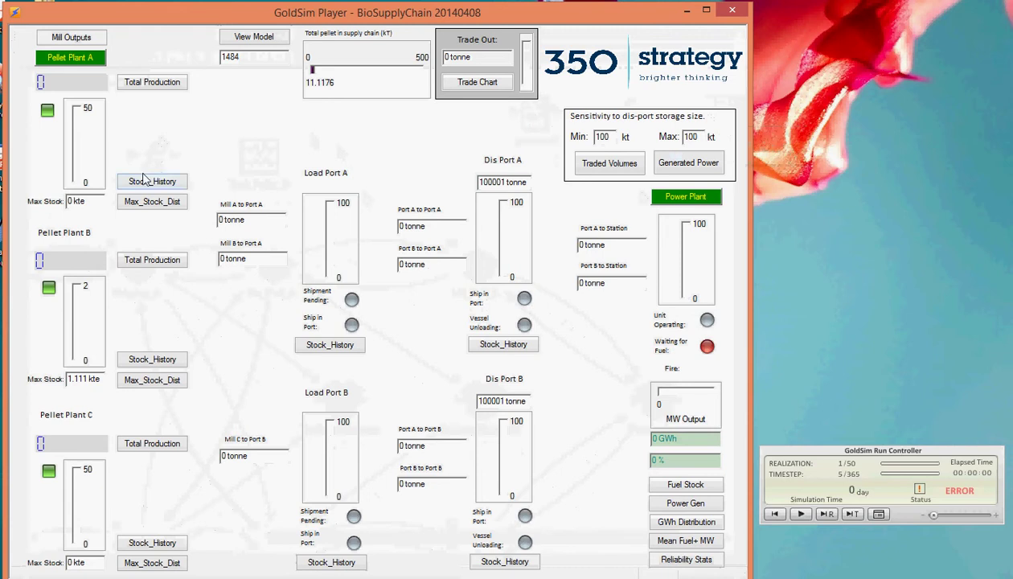
{"action": "left_click", "coordinate": [70, 58]}
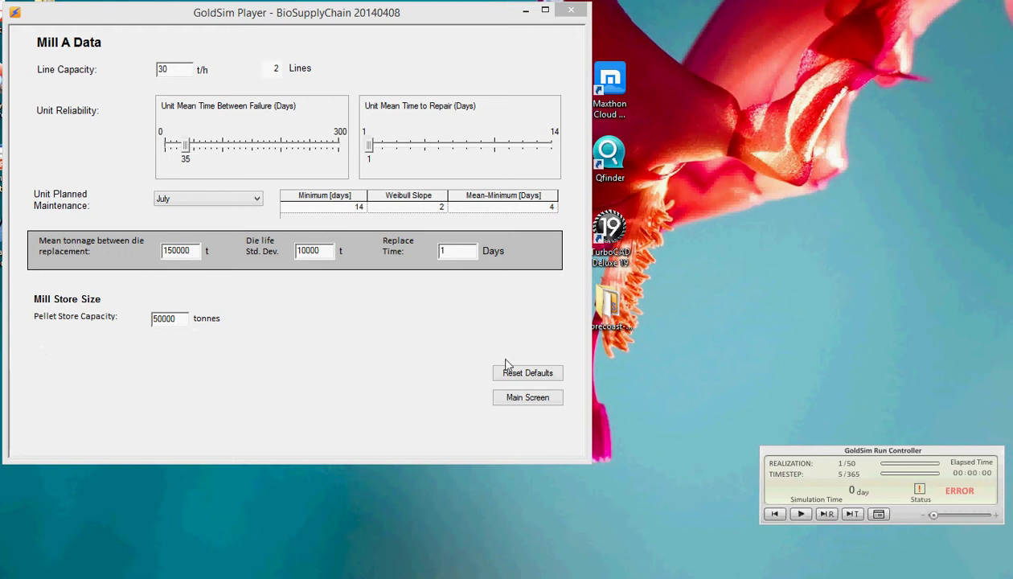
{"action": "left_click", "coordinate": [527, 399]}
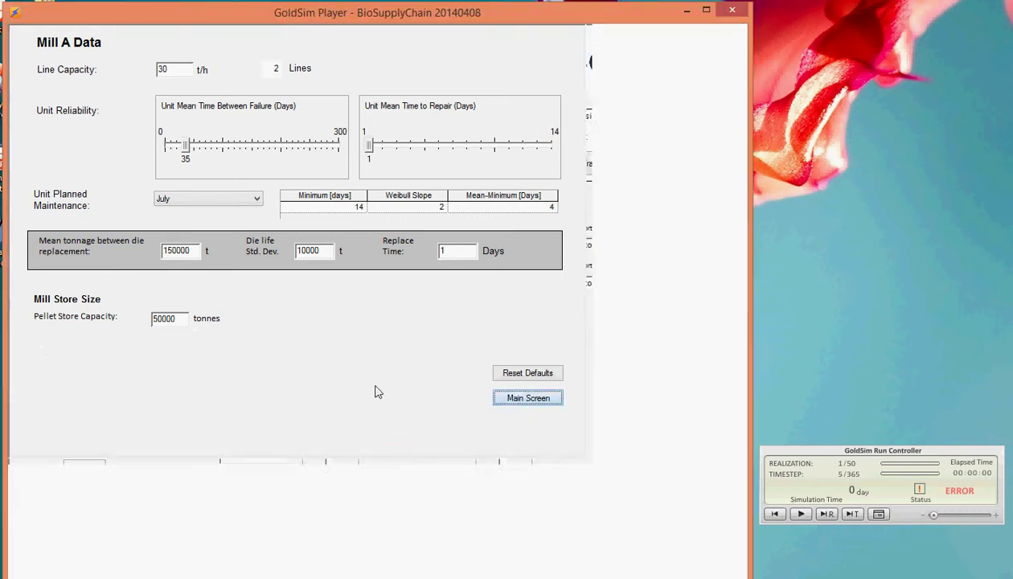
Bring up the Power Plant Data input screen from the dashboard.
{"action": "left_click", "coordinate": [686, 198]}
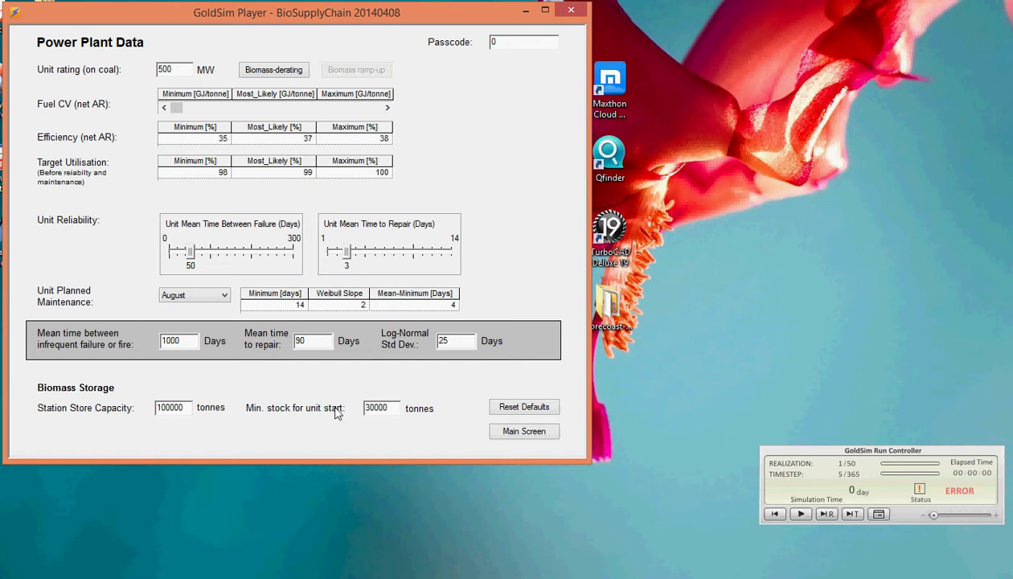
Back on the dashboard, reset the simulation, deleting all results, and start a new run.
{"action": "left_click", "coordinate": [523, 431]}
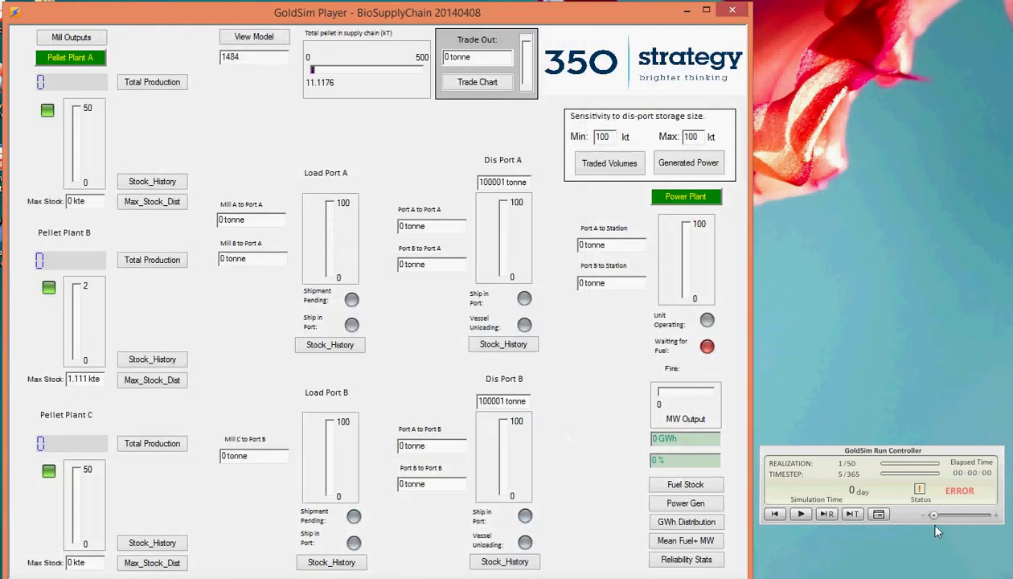
{"action": "left_click", "coordinate": [777, 516]}
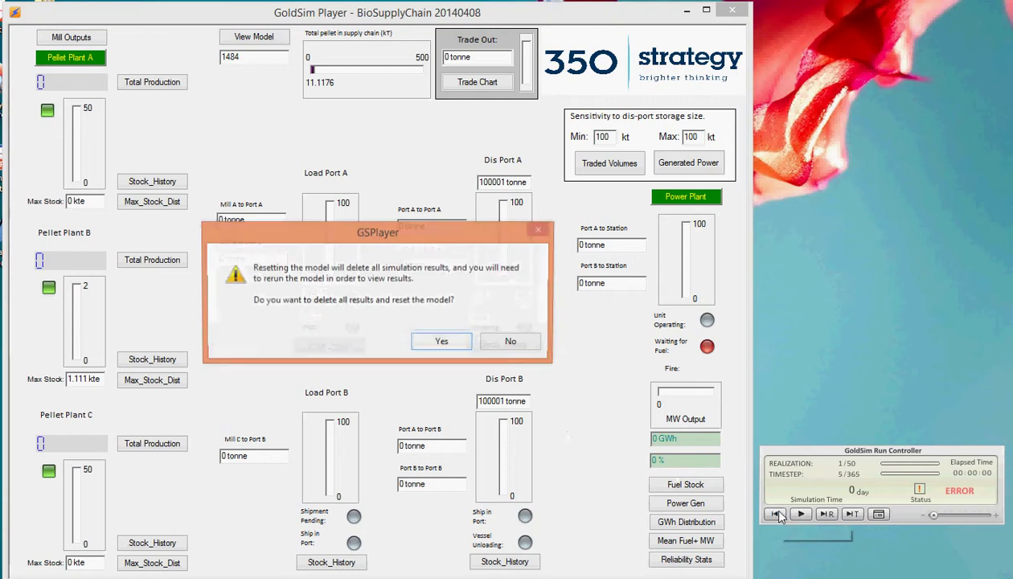
{"action": "left_click", "coordinate": [450, 344]}
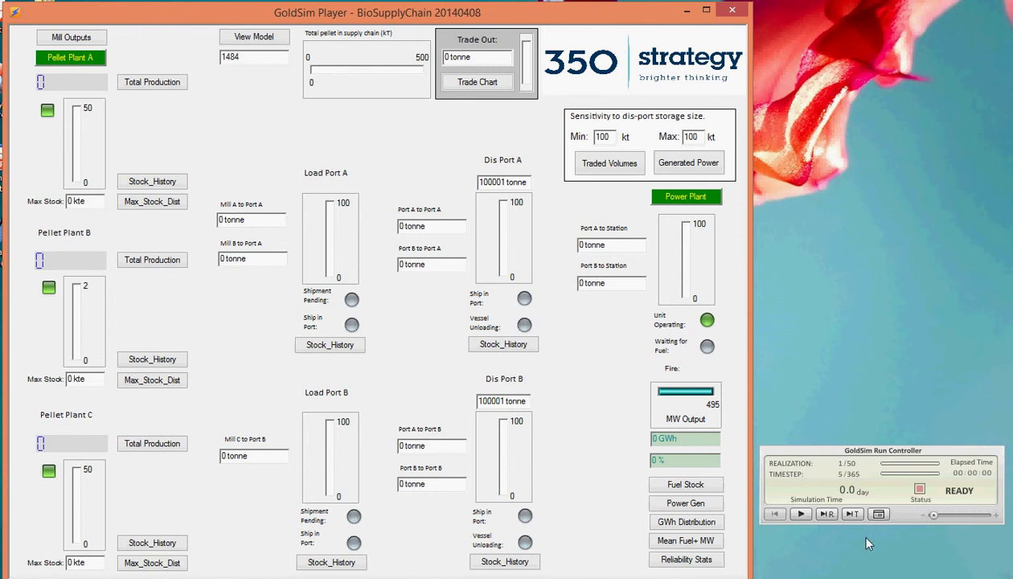
{"action": "left_click", "coordinate": [802, 517]}
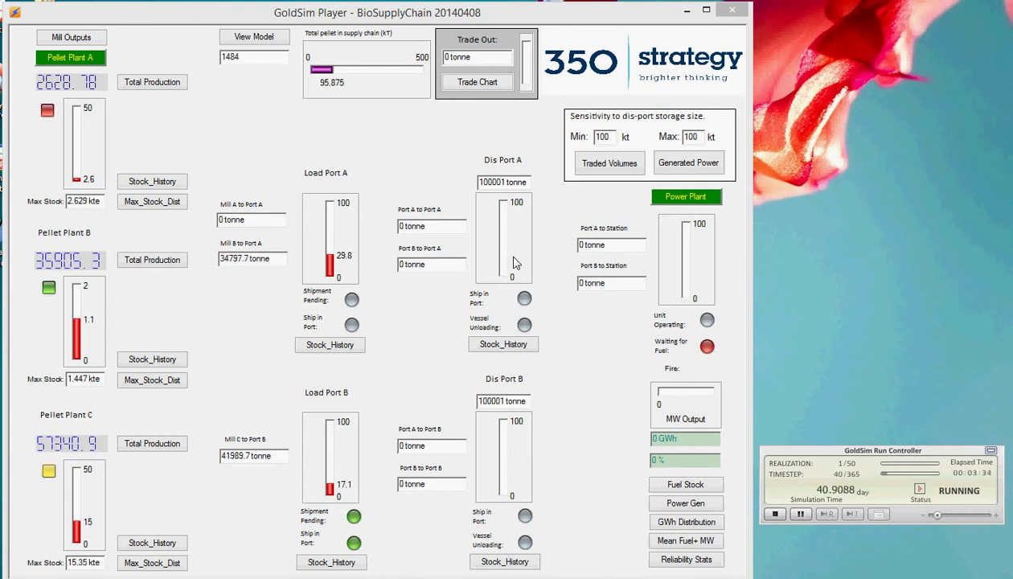
Raise the Run Controller speed slider twice so the simulation runs faster.
{"action": "left_click", "coordinate": [943, 515]}
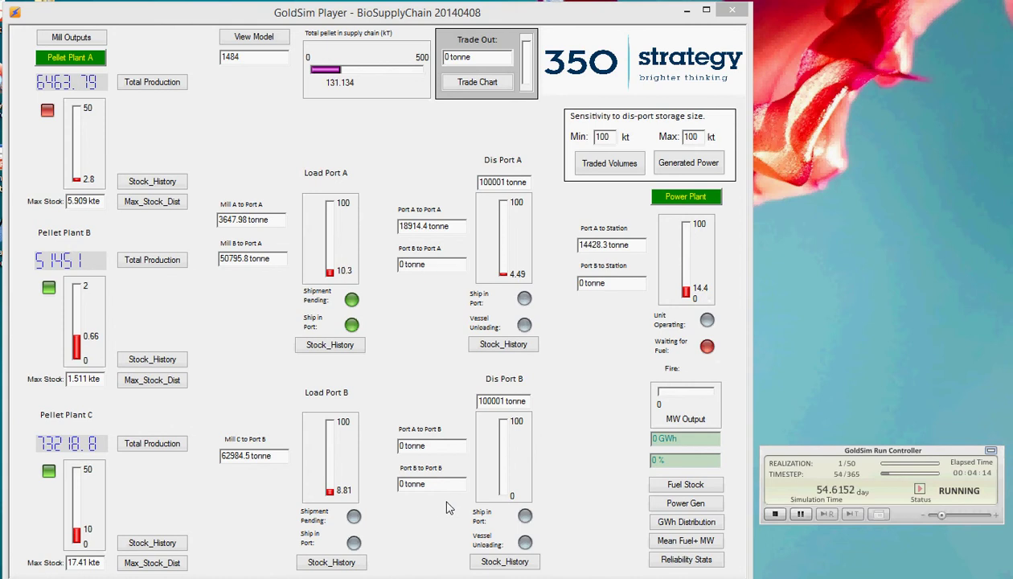
{"action": "left_click", "coordinate": [948, 516]}
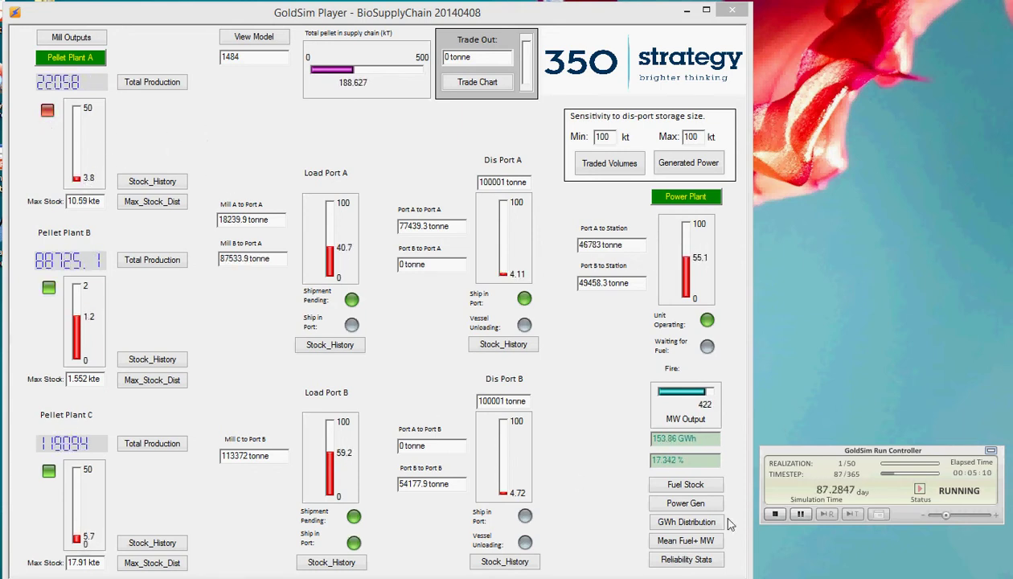
Push the speed slider progressively higher, then stop the simulation during realization 3.
{"action": "left_click", "coordinate": [953, 515]}
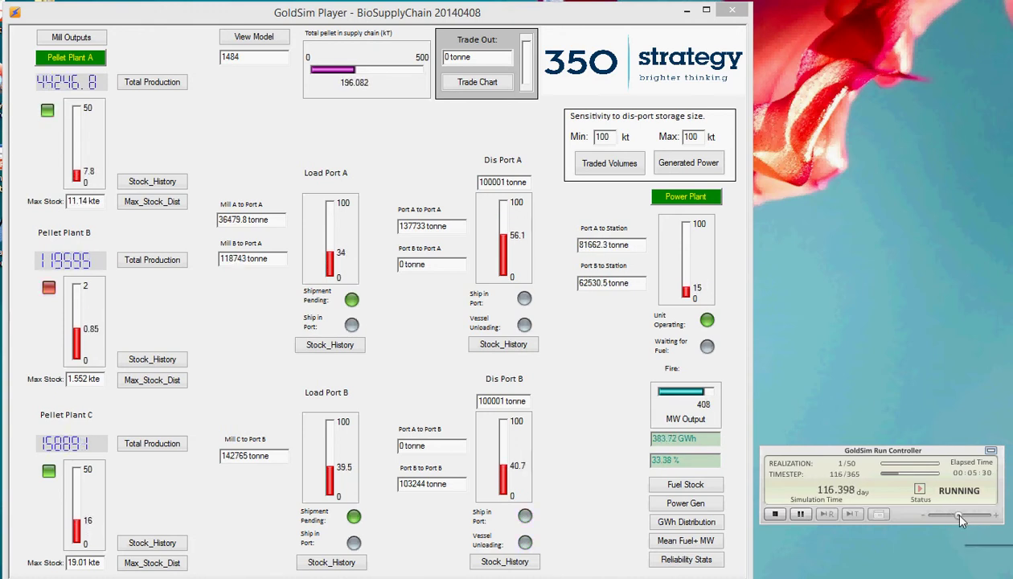
{"action": "left_click_drag", "start_coordinate": [959, 516], "coordinate": [966, 520]}
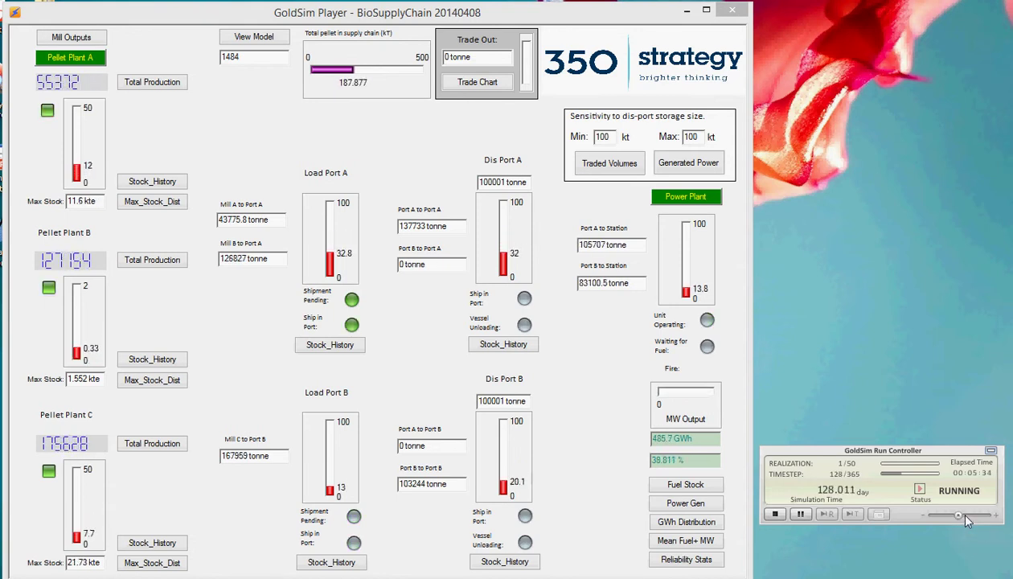
{"action": "left_click", "coordinate": [965, 516]}
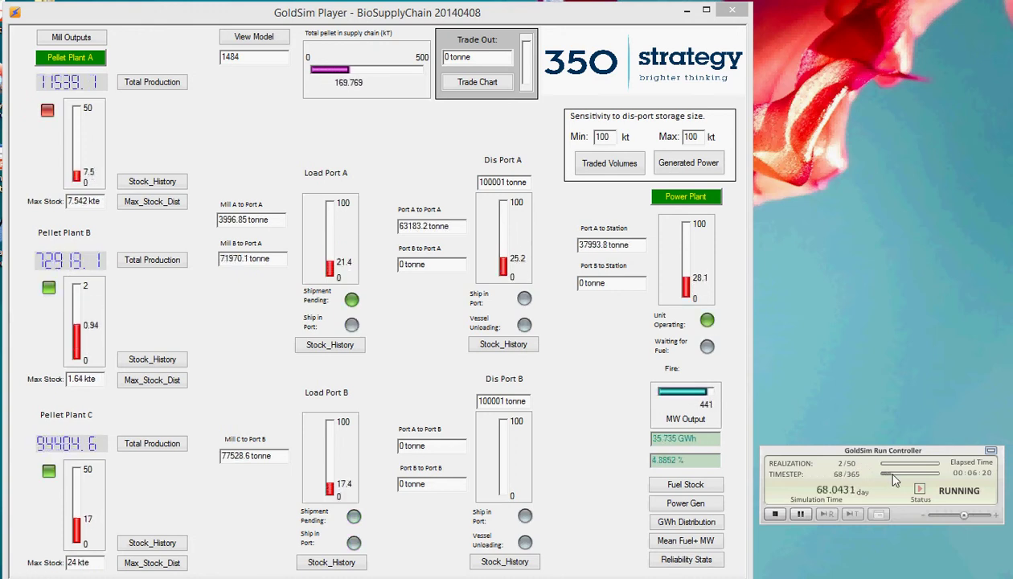
{"action": "left_click", "coordinate": [971, 515]}
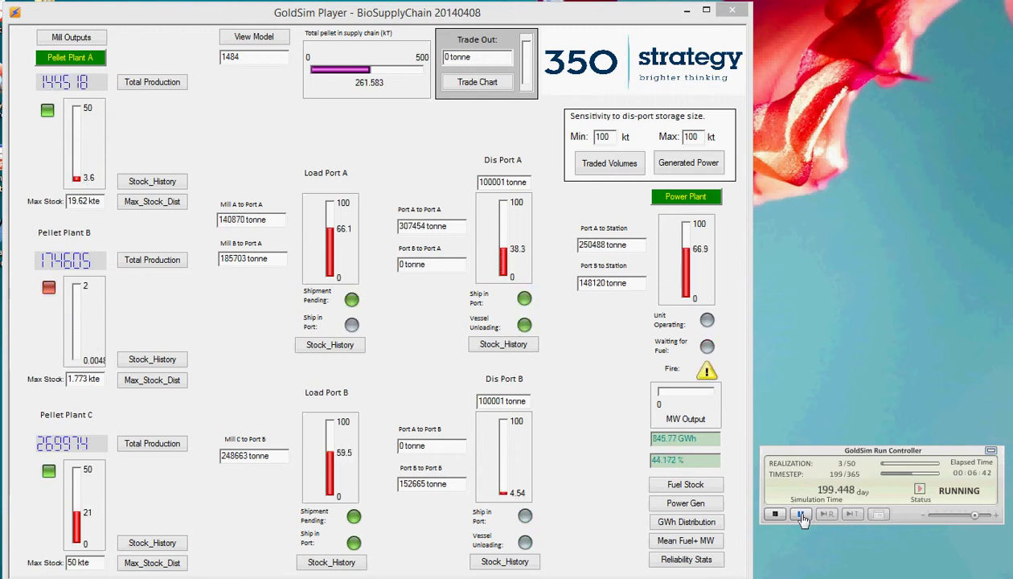
{"action": "left_click", "coordinate": [775, 515]}
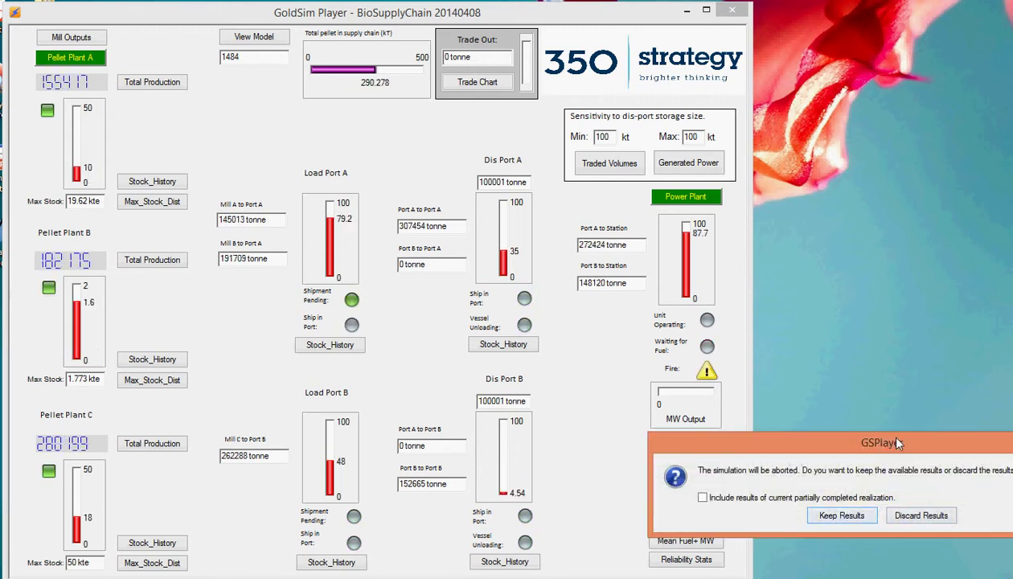
Keep the results gathered so far and decline viewing the run log.
{"action": "left_click_drag", "start_coordinate": [888, 448], "coordinate": [1012, 327]}
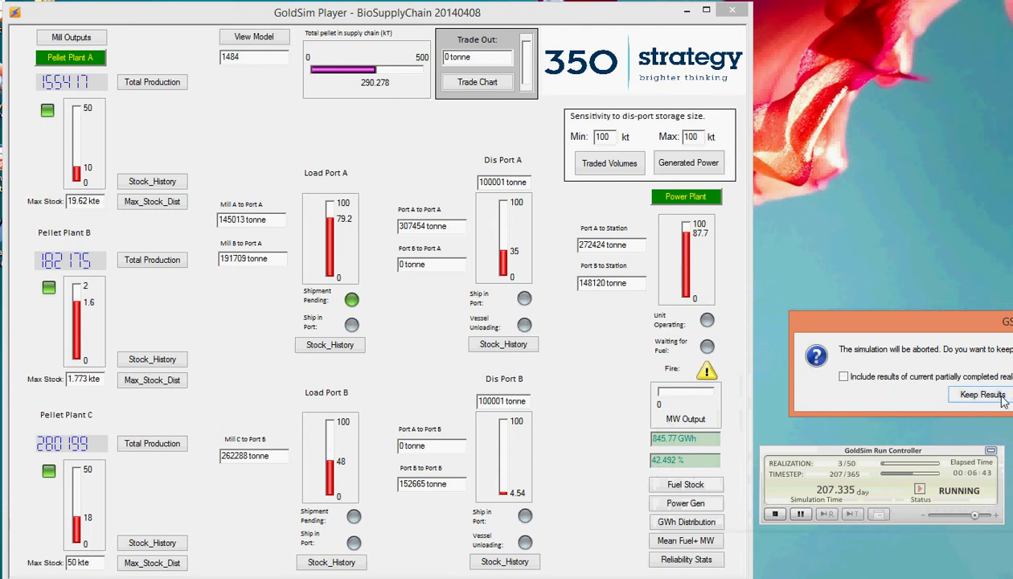
{"action": "left_click", "coordinate": [1002, 400]}
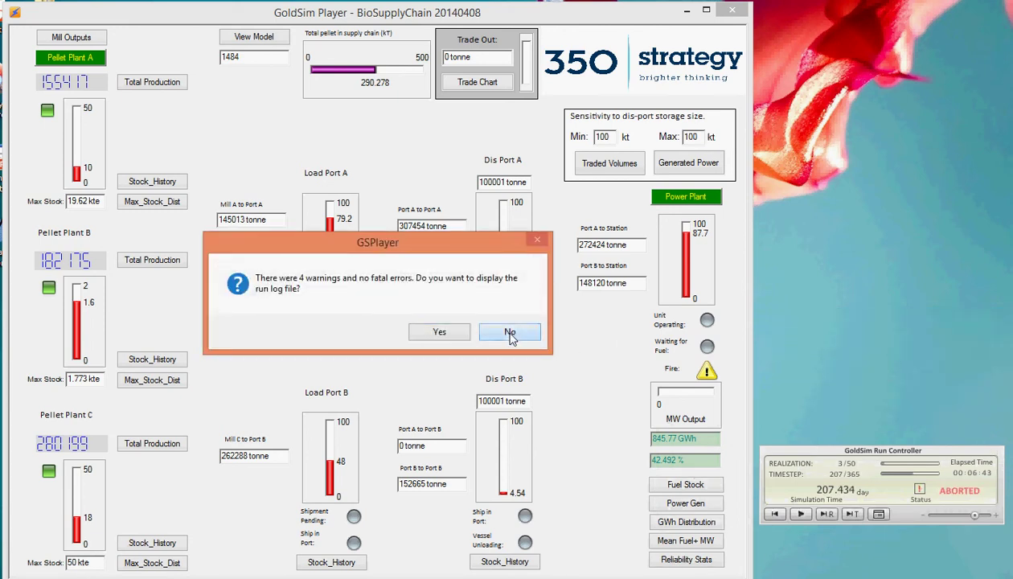
{"action": "left_click", "coordinate": [509, 333]}
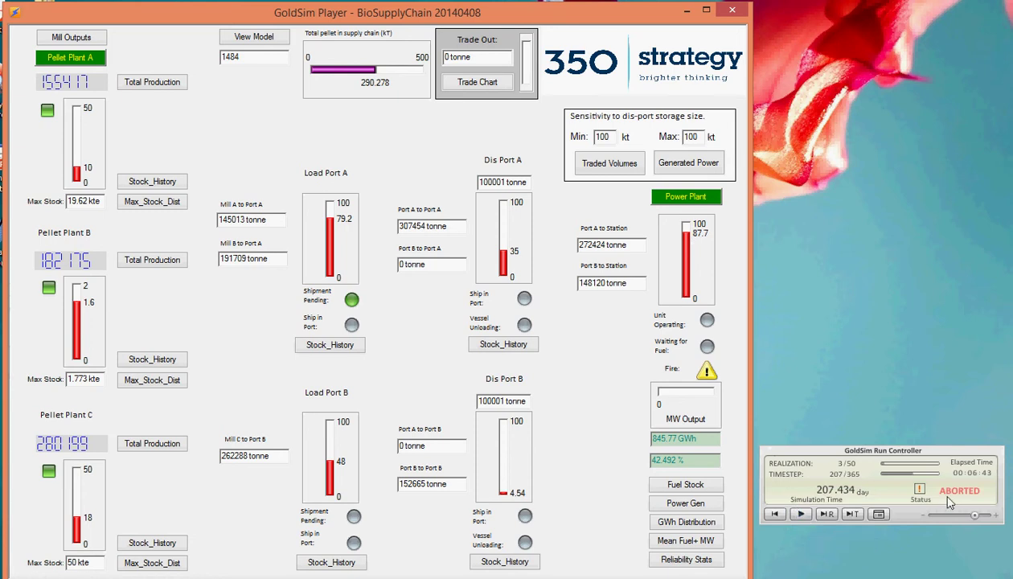
Raise the speed, decline running over existing results, and reset the model, deleting its results.
{"action": "left_click", "coordinate": [994, 515]}
{"action": "left_click", "coordinate": [801, 514]}
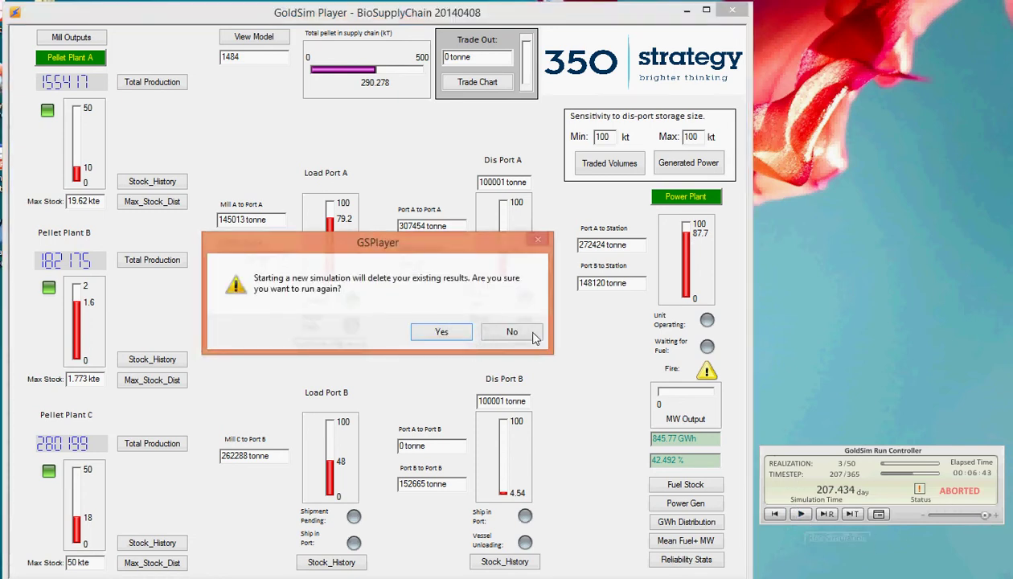
{"action": "left_click", "coordinate": [515, 332]}
{"action": "left_click", "coordinate": [806, 517]}
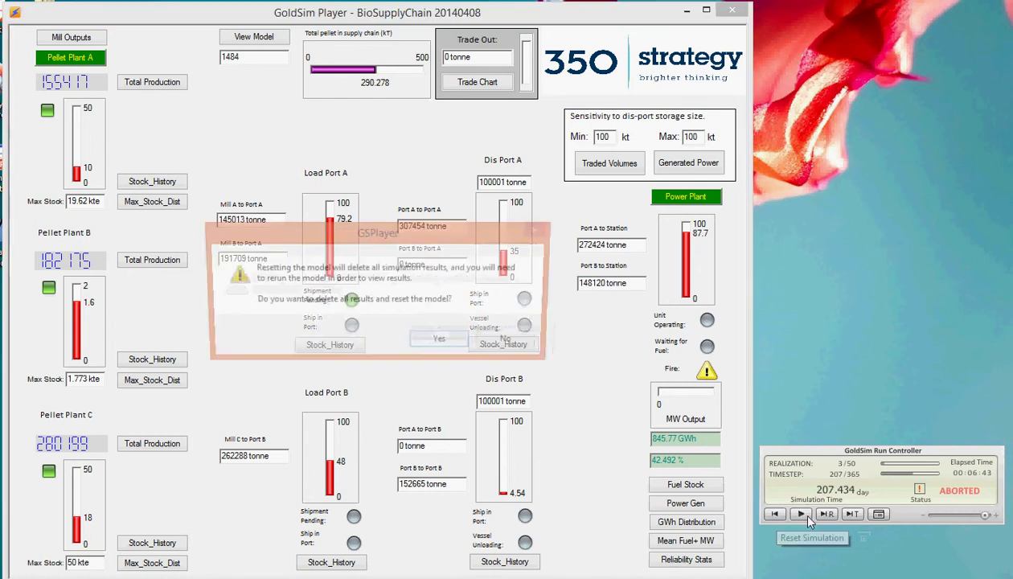
{"action": "left_click", "coordinate": [471, 342]}
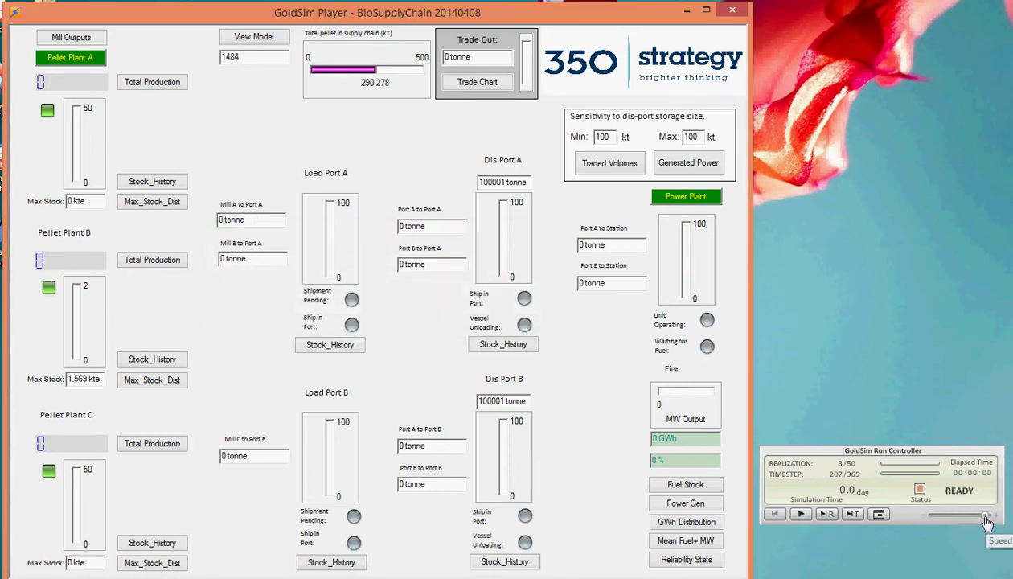
Start a fresh run, fine-tune its speed, and pause it near day 325.
{"action": "left_click", "coordinate": [801, 514]}
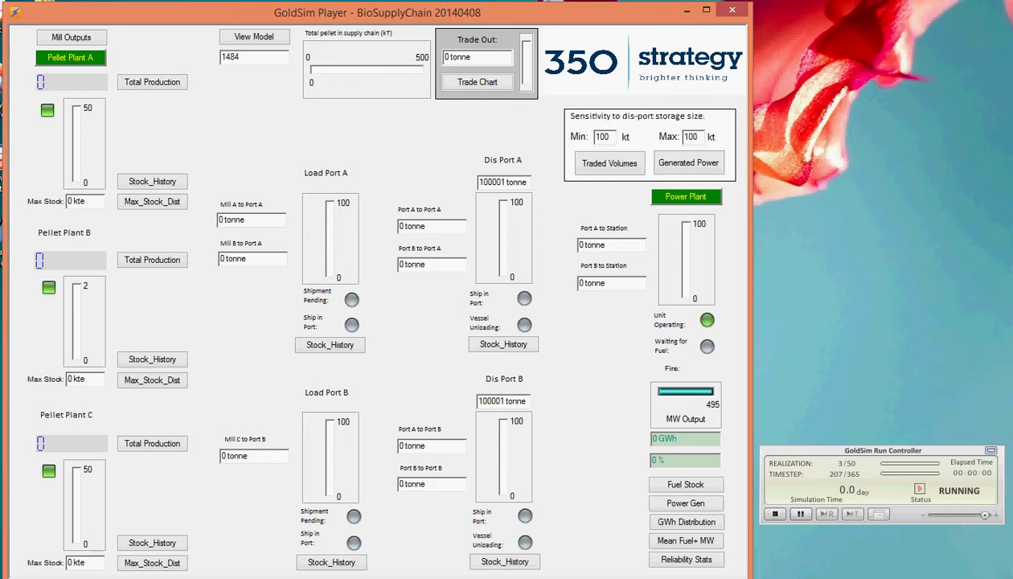
{"action": "left_click", "coordinate": [963, 516]}
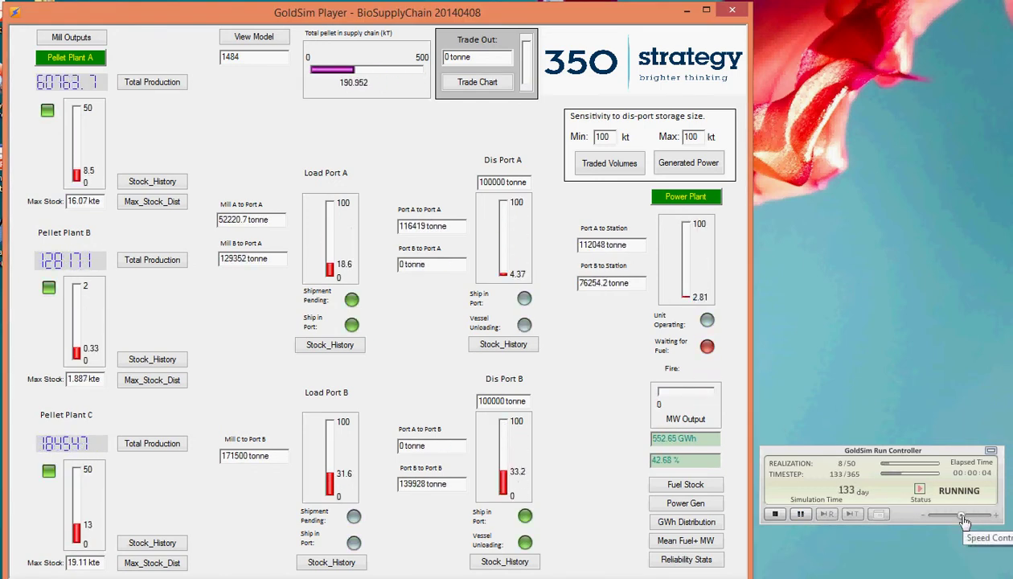
{"action": "left_click", "coordinate": [976, 516]}
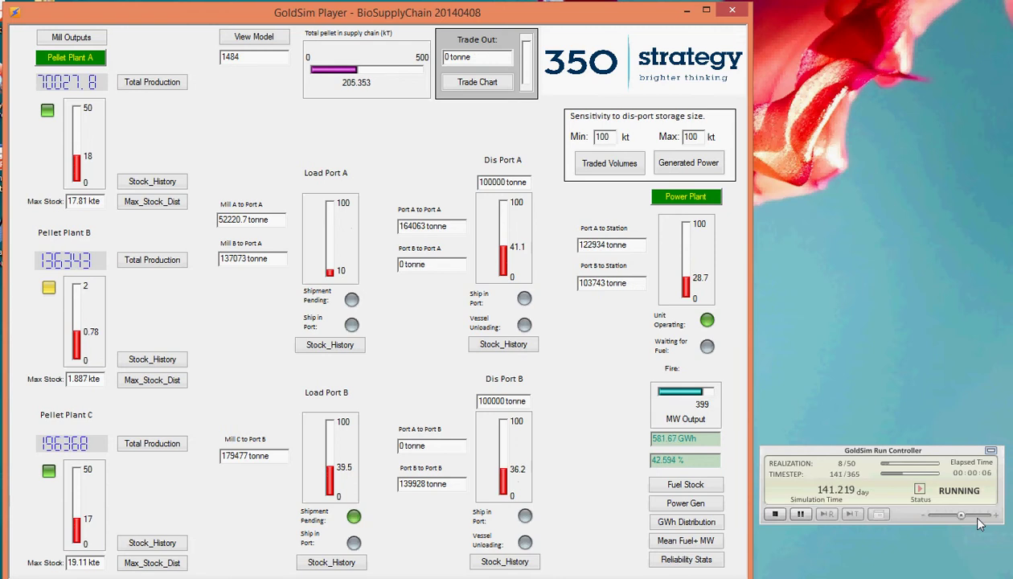
{"action": "left_click", "coordinate": [802, 515]}
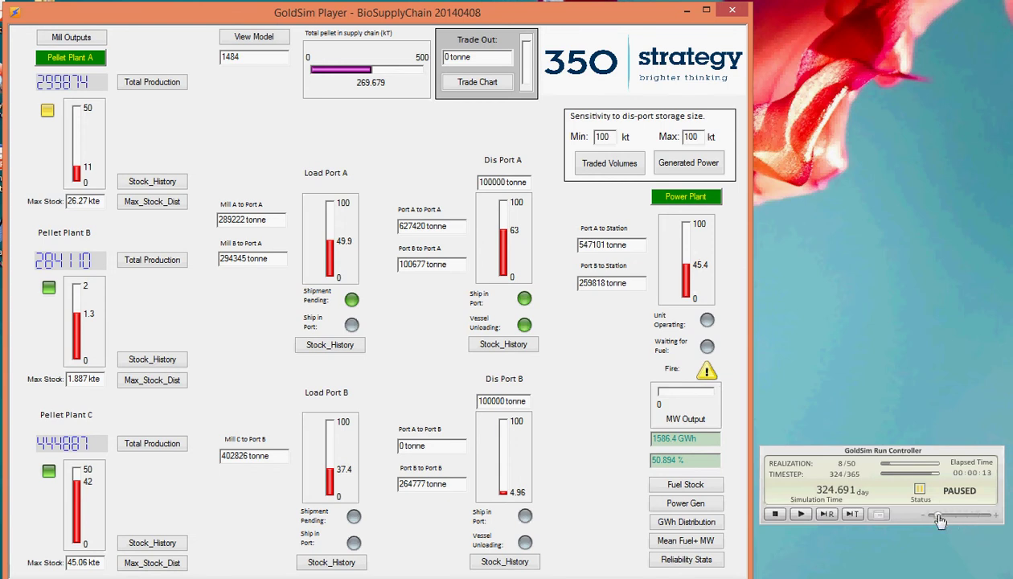
Resume the paused run and nudge the speed slider slightly higher twice.
{"action": "left_click", "coordinate": [800, 515]}
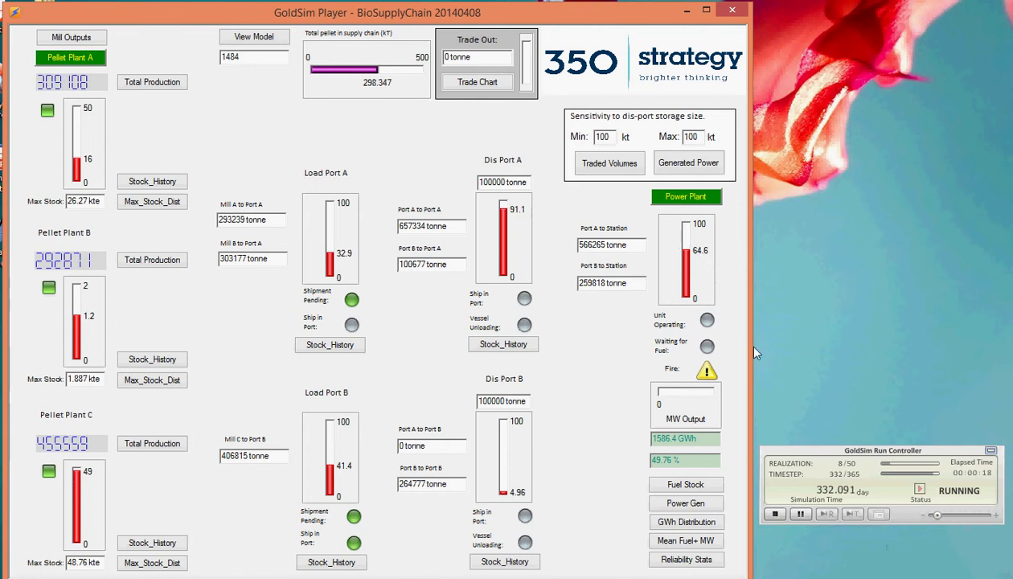
{"action": "left_click", "coordinate": [946, 515]}
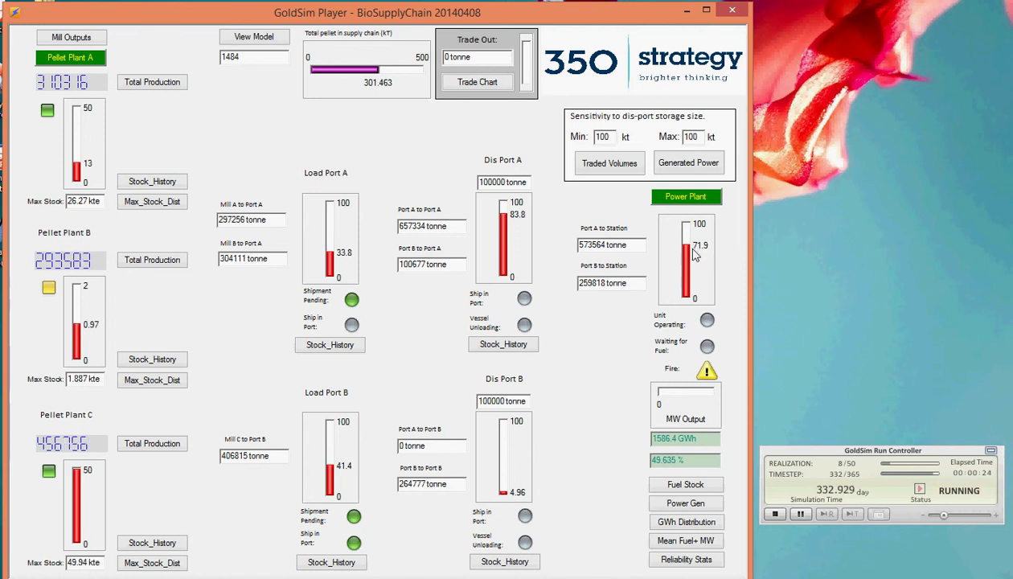
{"action": "left_click", "coordinate": [953, 516]}
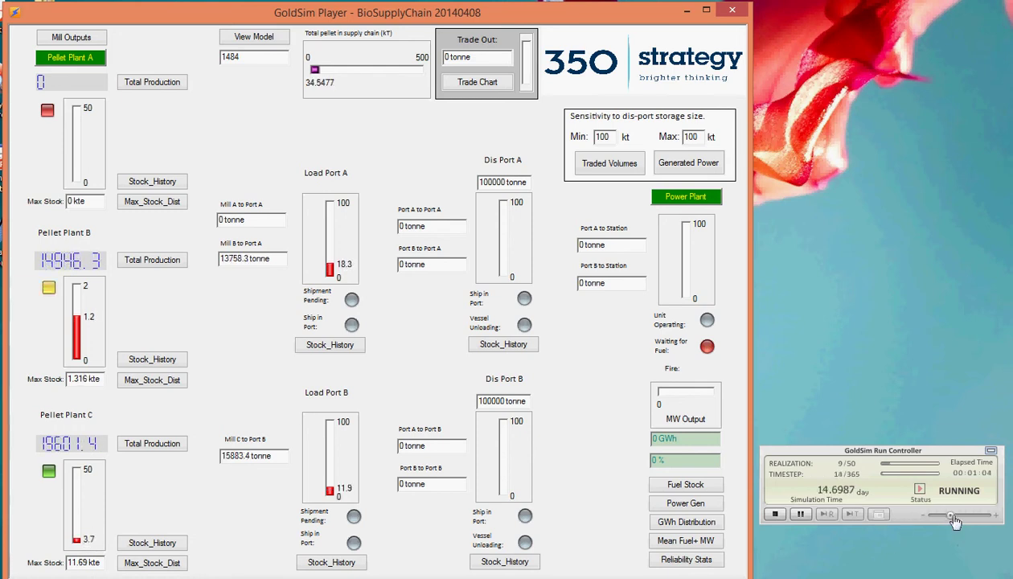
Run all 50 realizations at maximum speed to day 365 and skip the run log.
{"action": "left_click_drag", "start_coordinate": [955, 521], "coordinate": [1001, 523]}
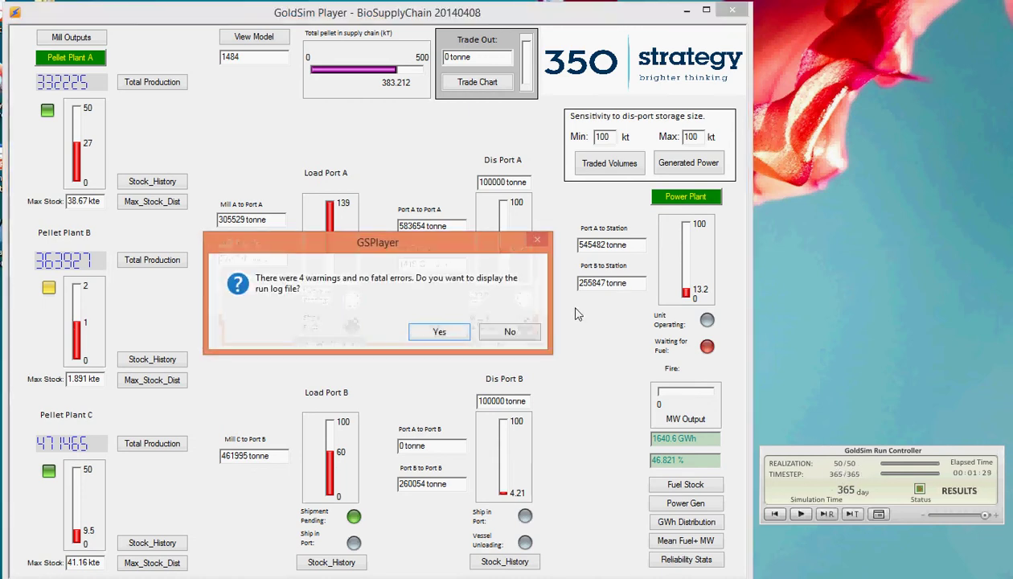
{"action": "left_click", "coordinate": [510, 333]}
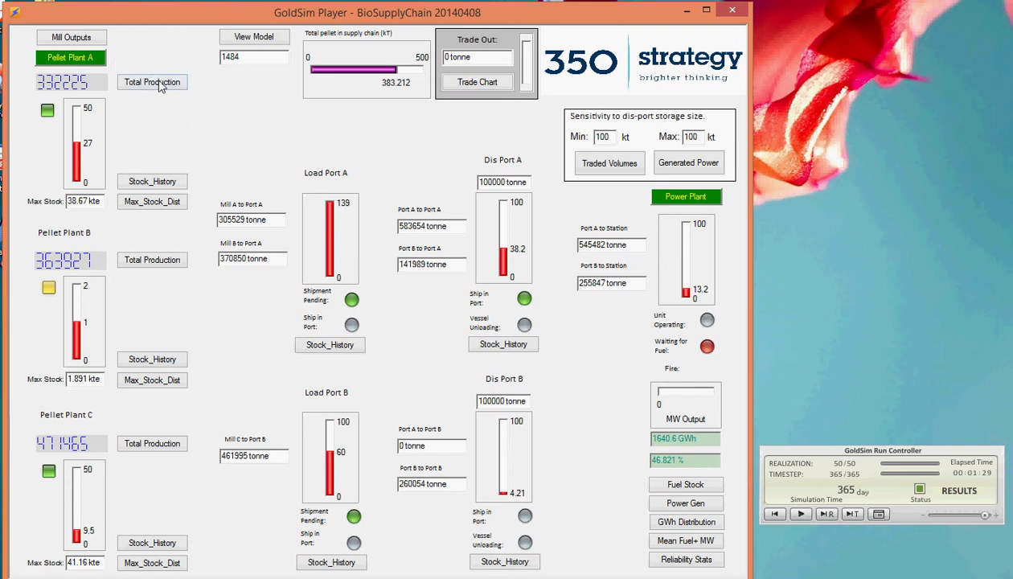
Switch the PM_Output mill output chart from mean to Realization #1, then close it.
{"action": "left_click", "coordinate": [80, 37]}
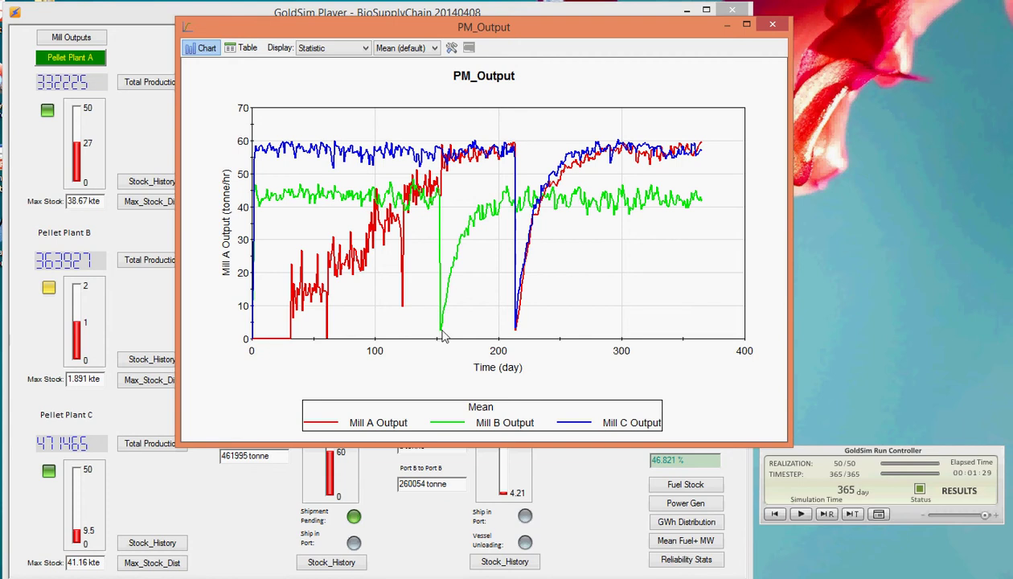
{"action": "mouse_move", "coordinate": [442, 337]}
{"action": "left_click", "coordinate": [366, 48]}
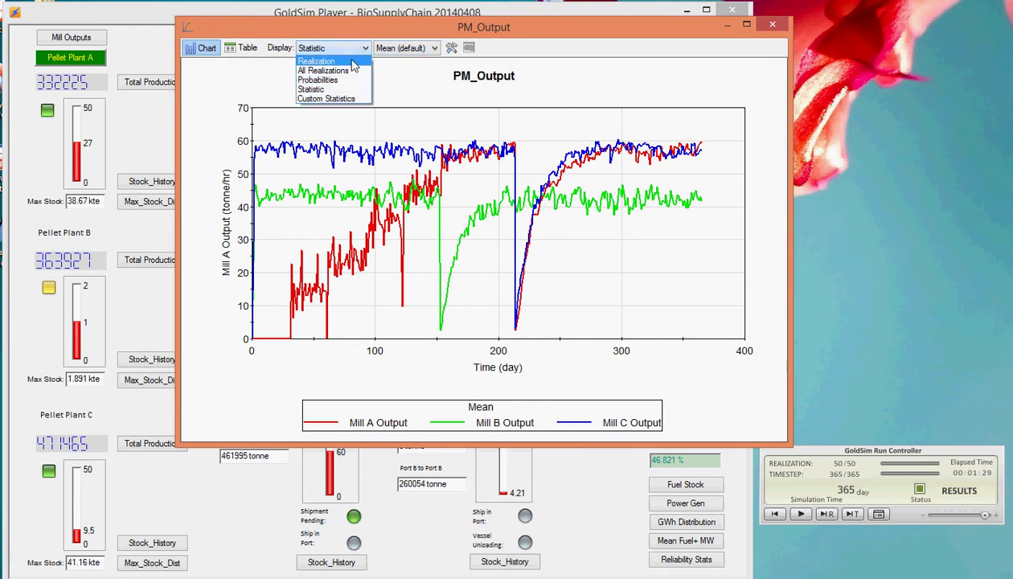
{"action": "left_click", "coordinate": [334, 61]}
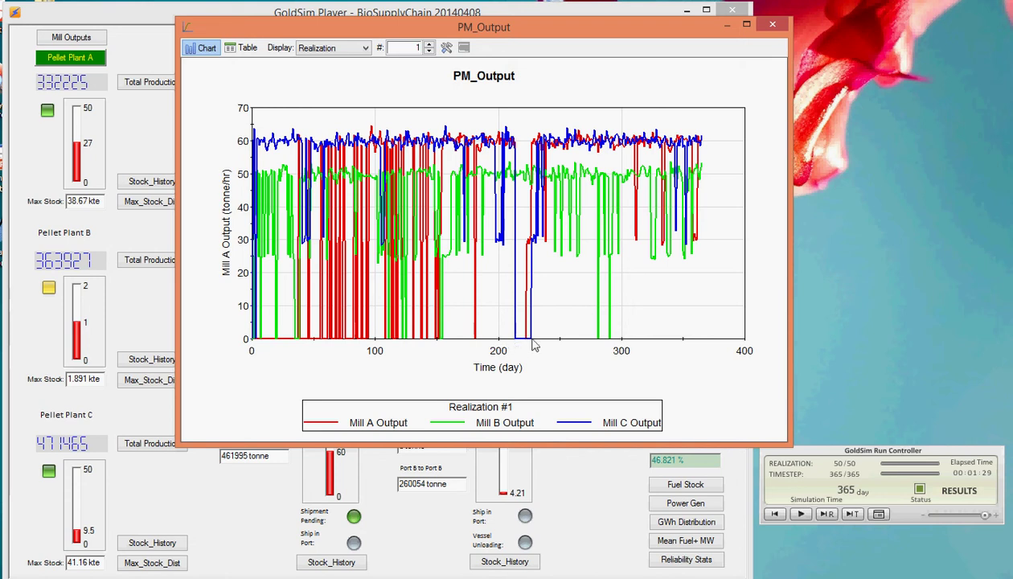
{"action": "left_click", "coordinate": [772, 25]}
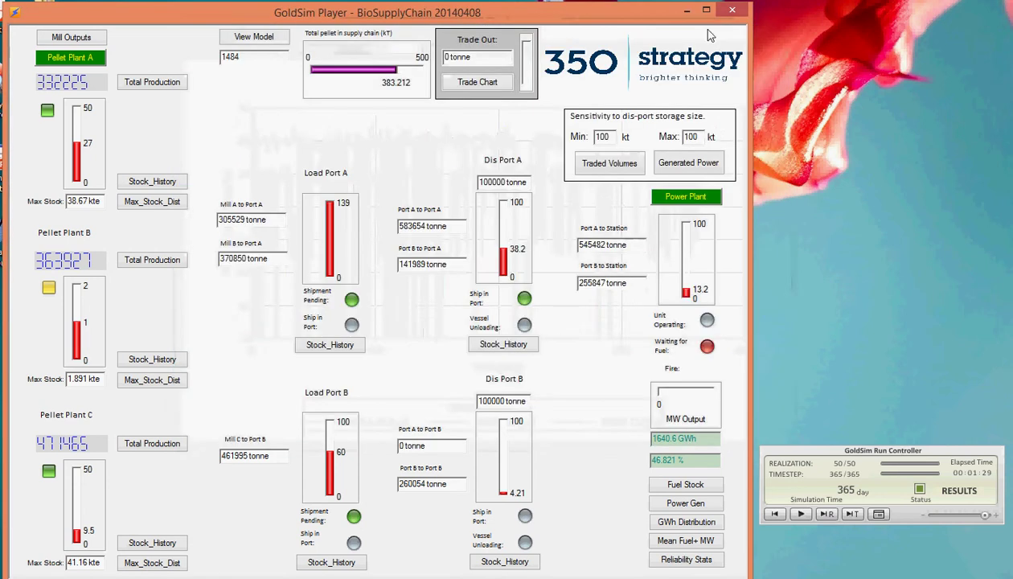
{"action": "left_click", "coordinate": [152, 181]}
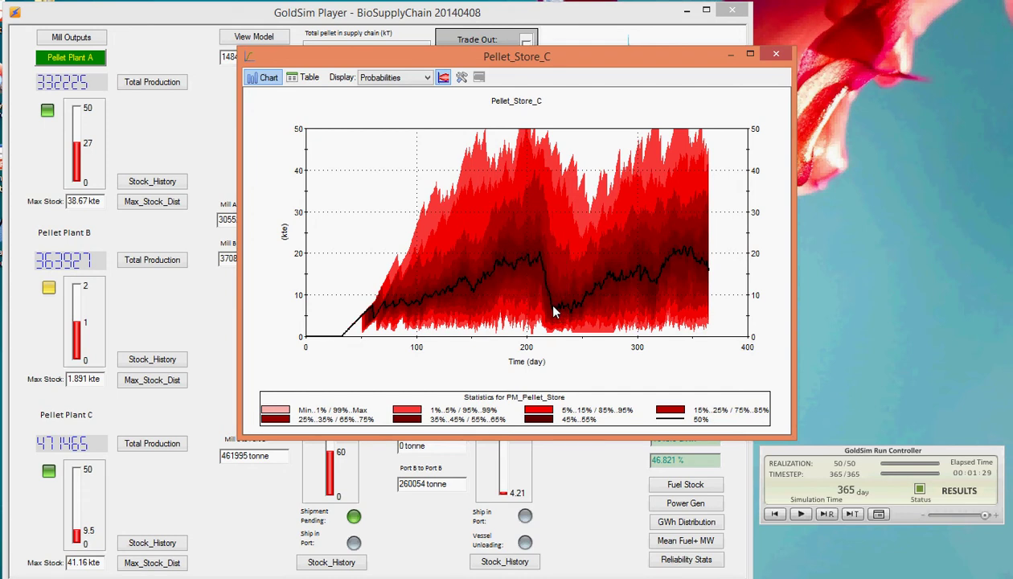
{"action": "mouse_move", "coordinate": [553, 309]}
{"action": "left_click", "coordinate": [776, 53]}
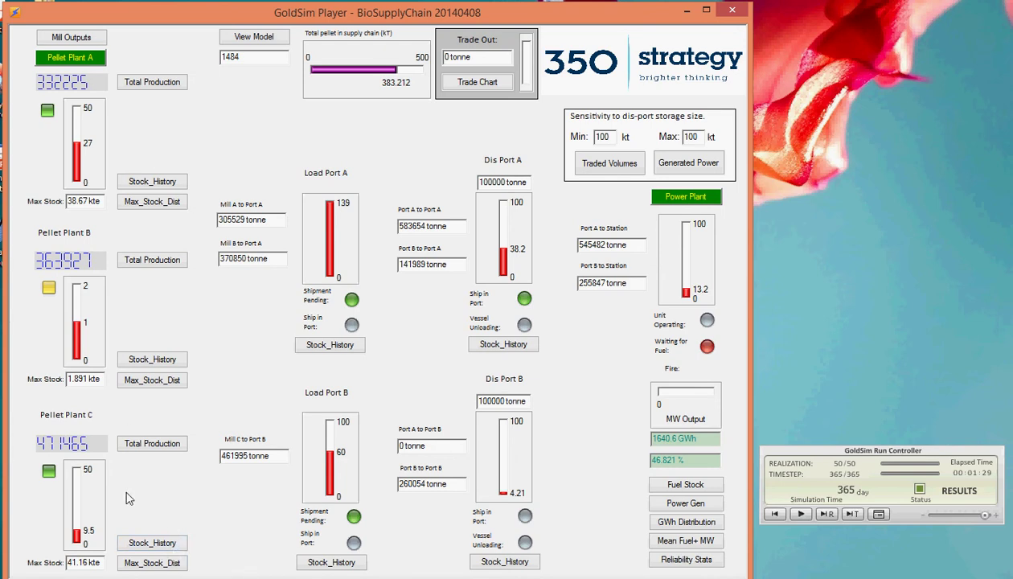
{"action": "left_click", "coordinate": [143, 565]}
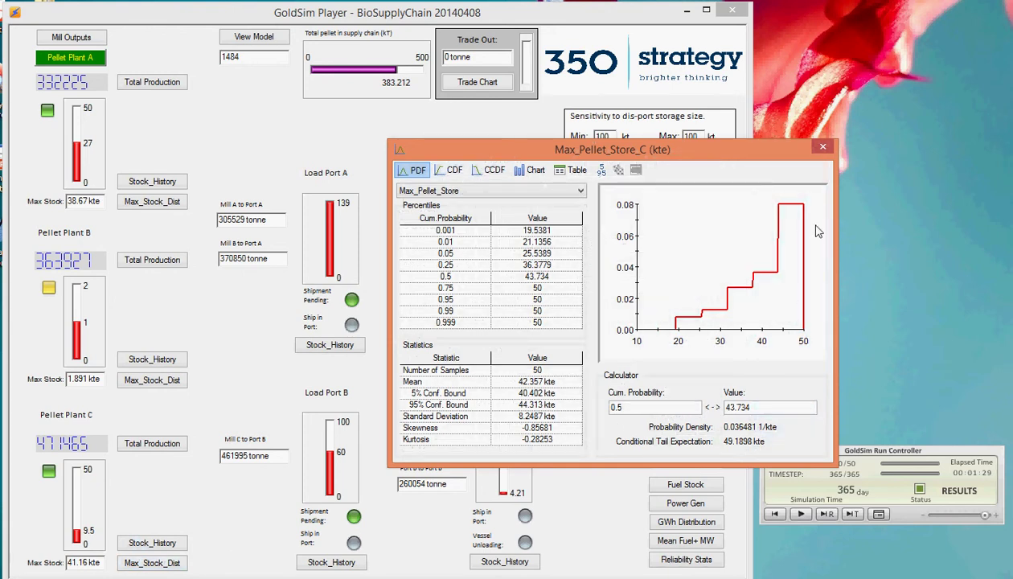
{"action": "left_click", "coordinate": [821, 150]}
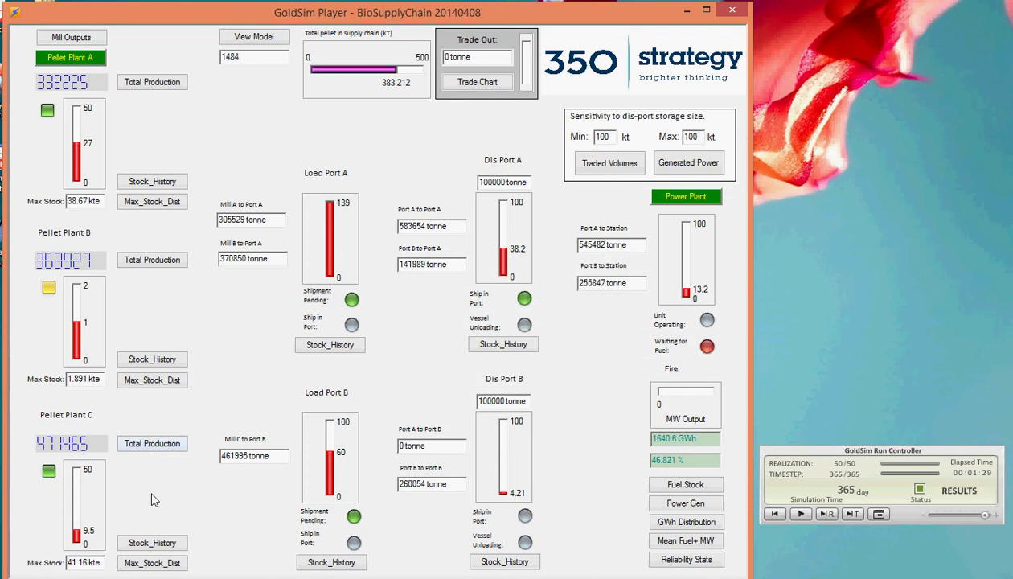
{"action": "left_click", "coordinate": [149, 448]}
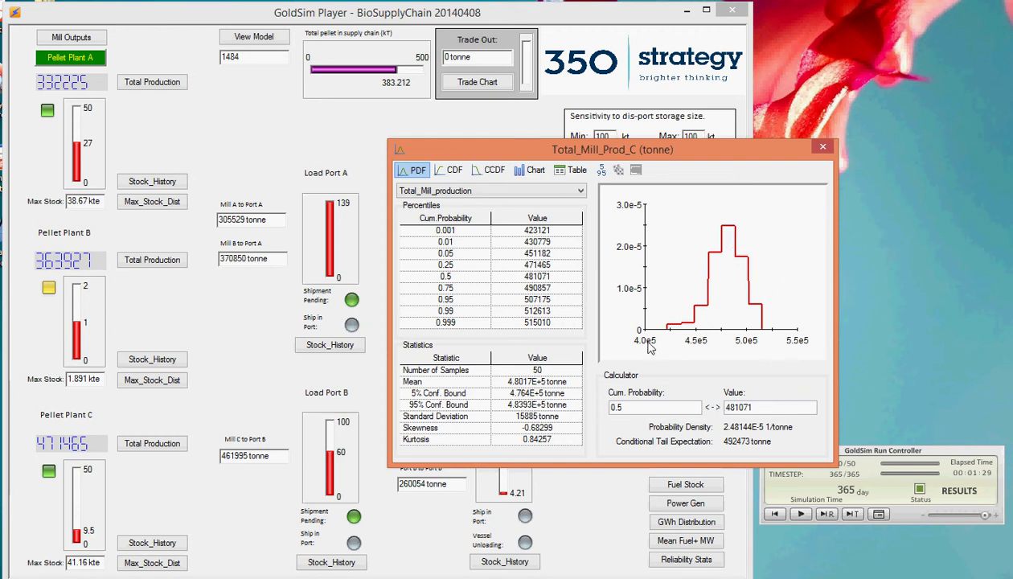
{"action": "left_click", "coordinate": [451, 169]}
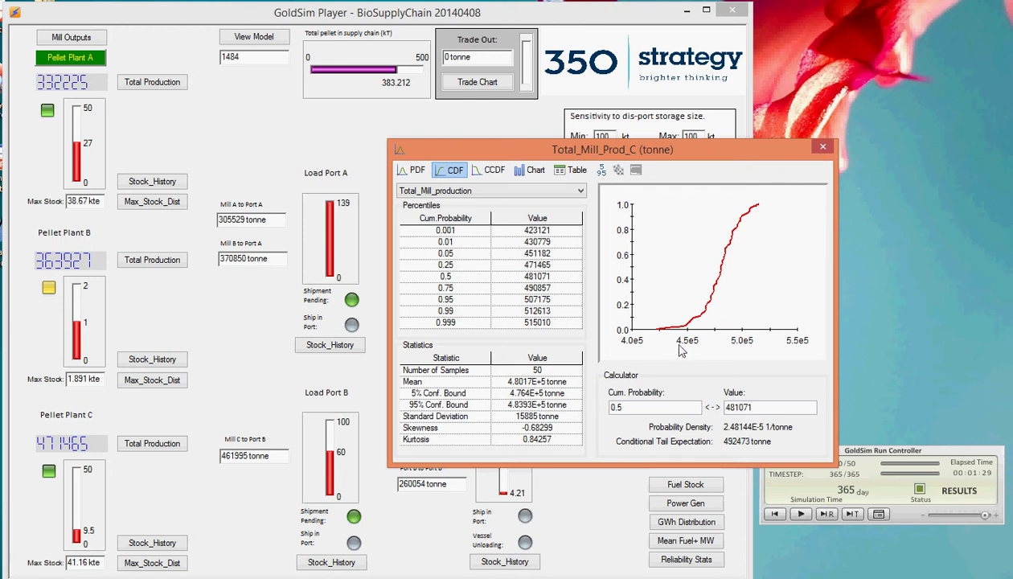
{"action": "left_click", "coordinate": [822, 148]}
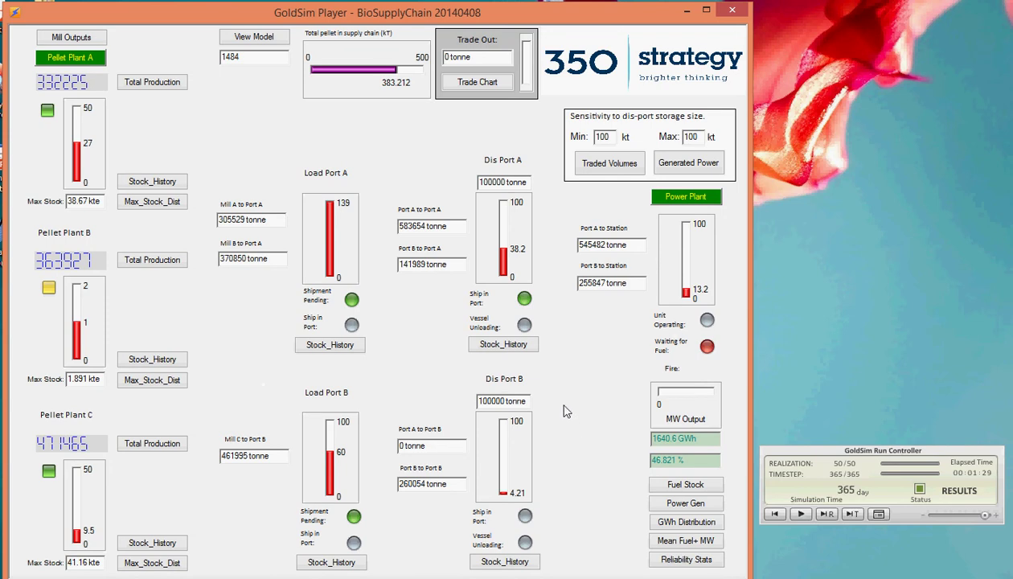
Briefly view the Dis Port A stock history and power station Fuel Stock charts.
{"action": "left_click", "coordinate": [505, 345]}
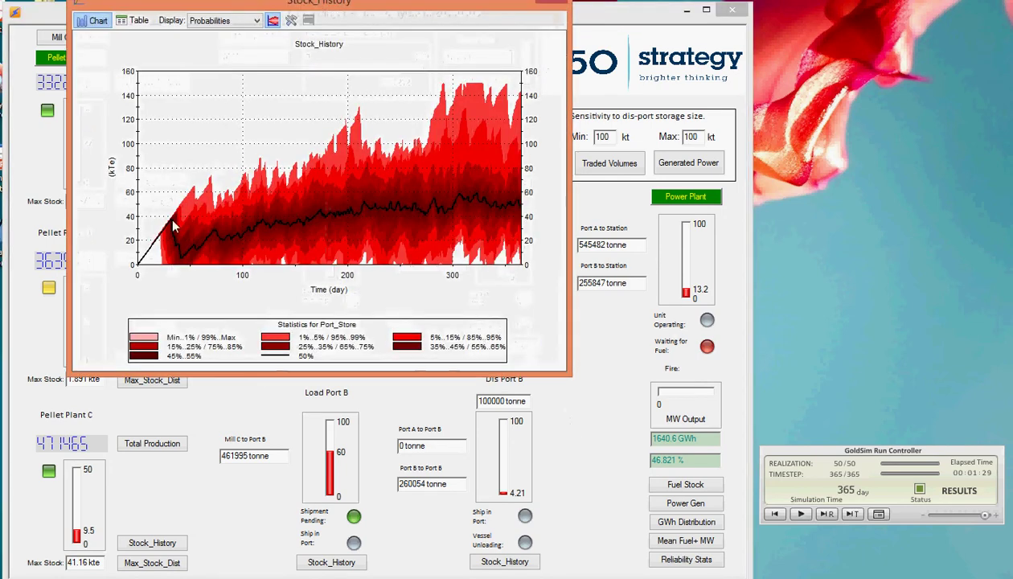
{"action": "left_click", "coordinate": [555, 2]}
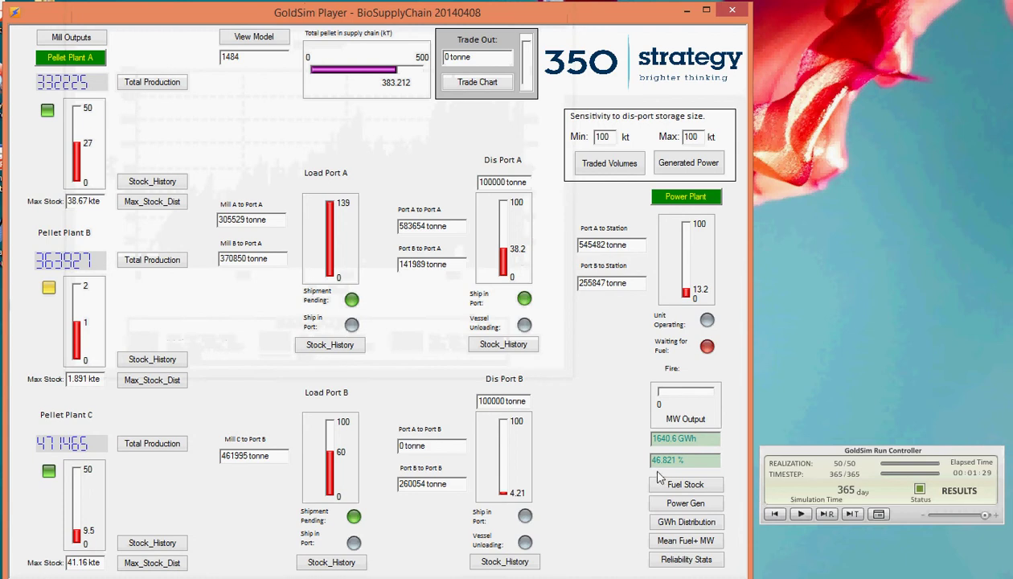
{"action": "left_click", "coordinate": [685, 485]}
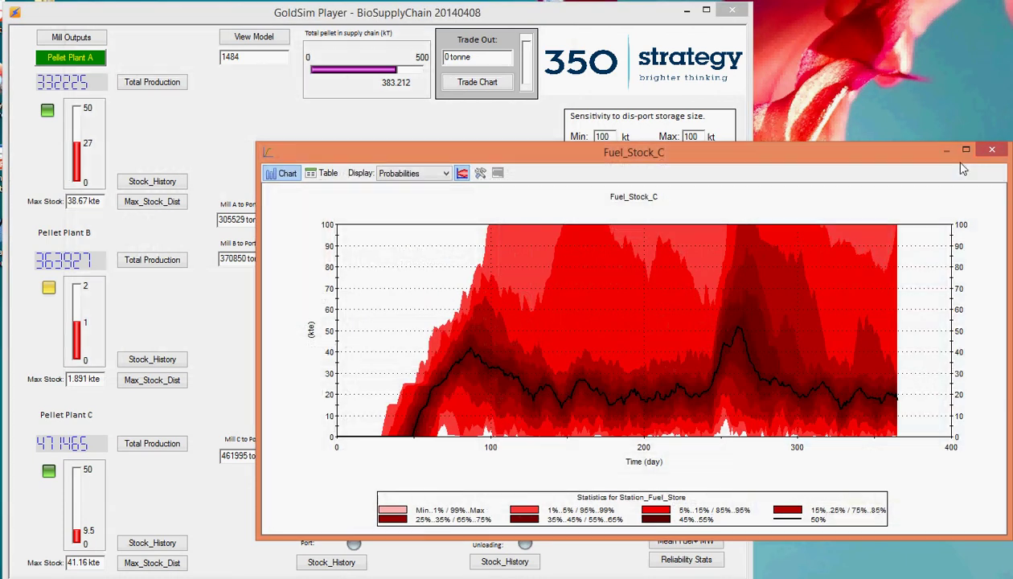
{"action": "left_click", "coordinate": [993, 151]}
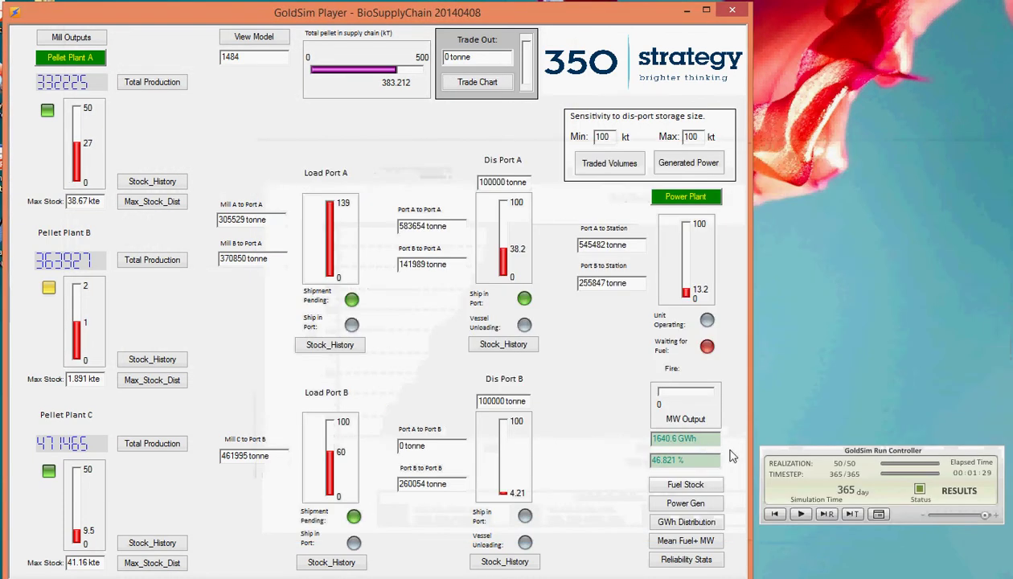
Show the Power_Gen_C chart as the mean statistic instead of probability bands.
{"action": "left_click", "coordinate": [699, 504]}
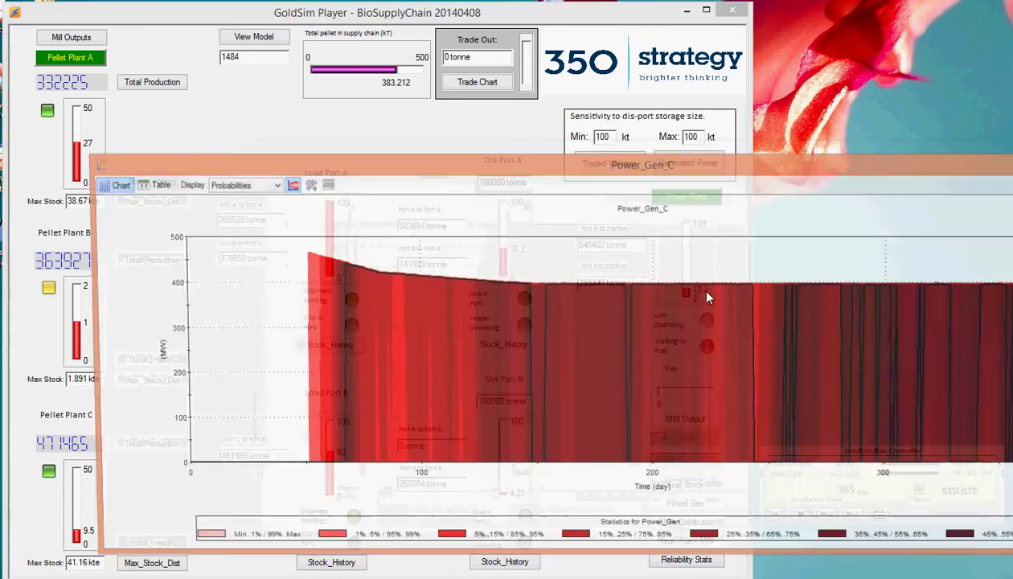
{"action": "left_click", "coordinate": [271, 186]}
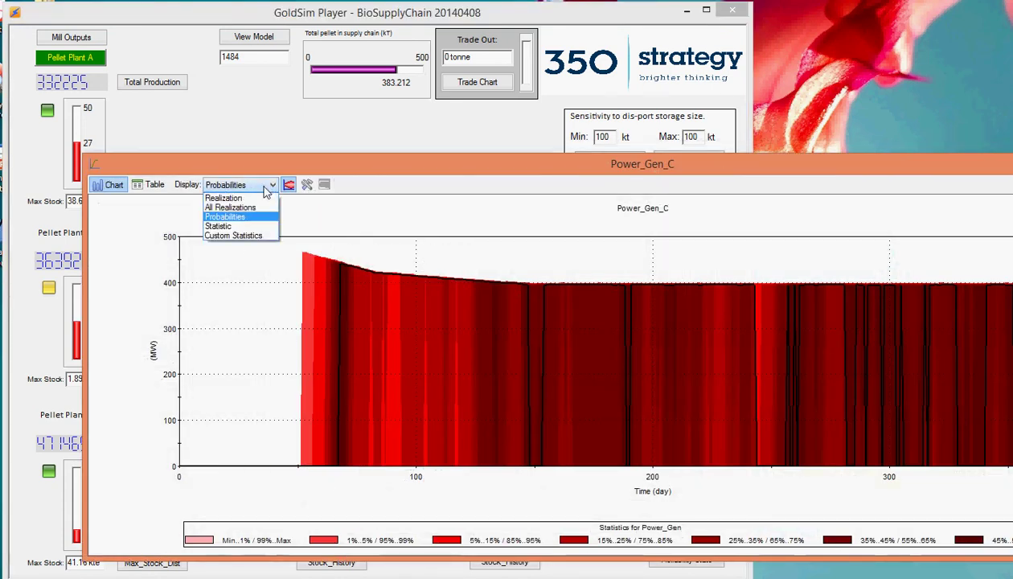
{"action": "left_click", "coordinate": [221, 224]}
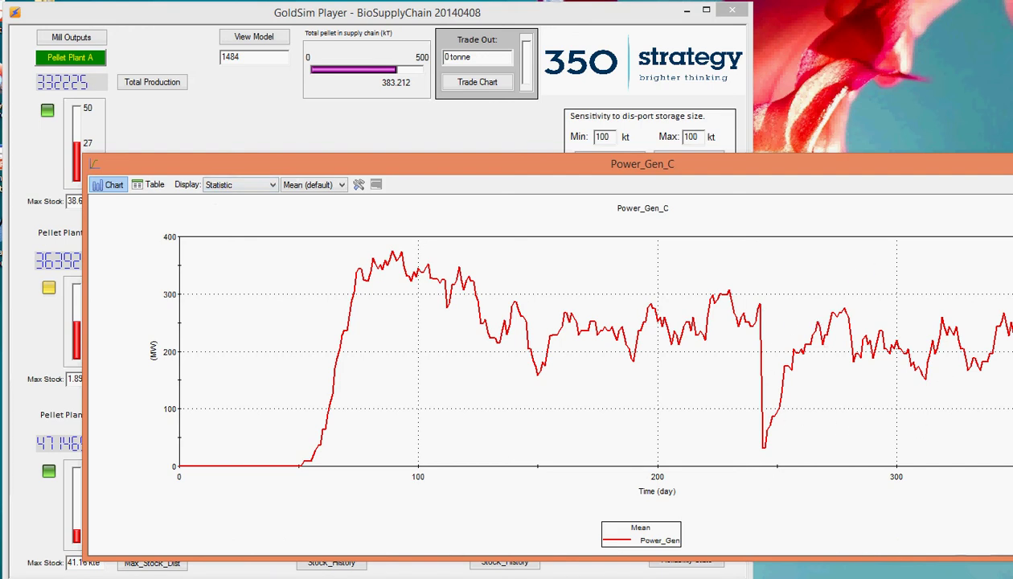
Close Power_Gen_C and plot mean Power_Gen and Station_Fuel_Store curves in Power_Fuel_C.
{"action": "key", "text": "alt+F4"}
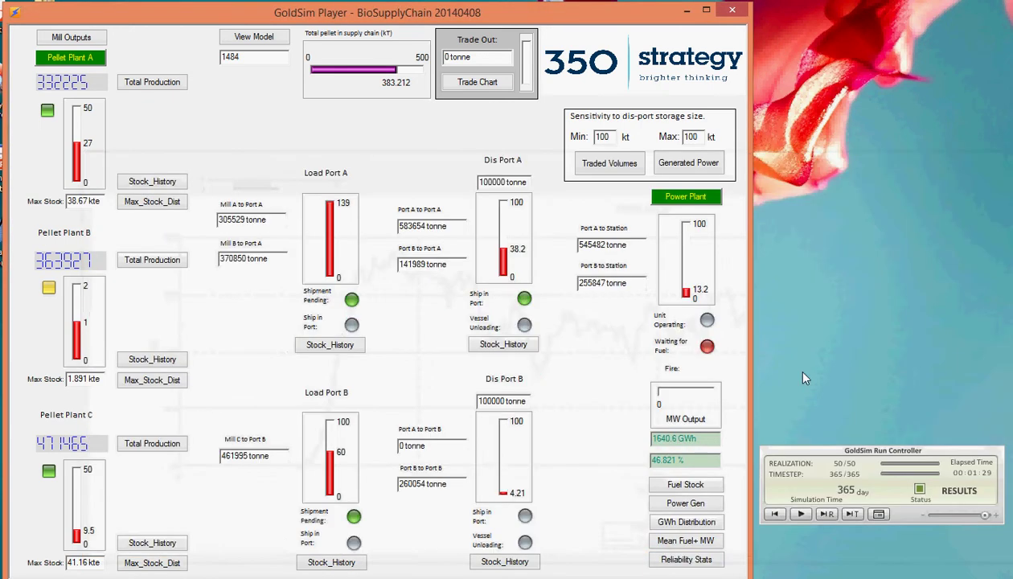
{"action": "left_click", "coordinate": [690, 544]}
{"action": "left_click", "coordinate": [565, 184]}
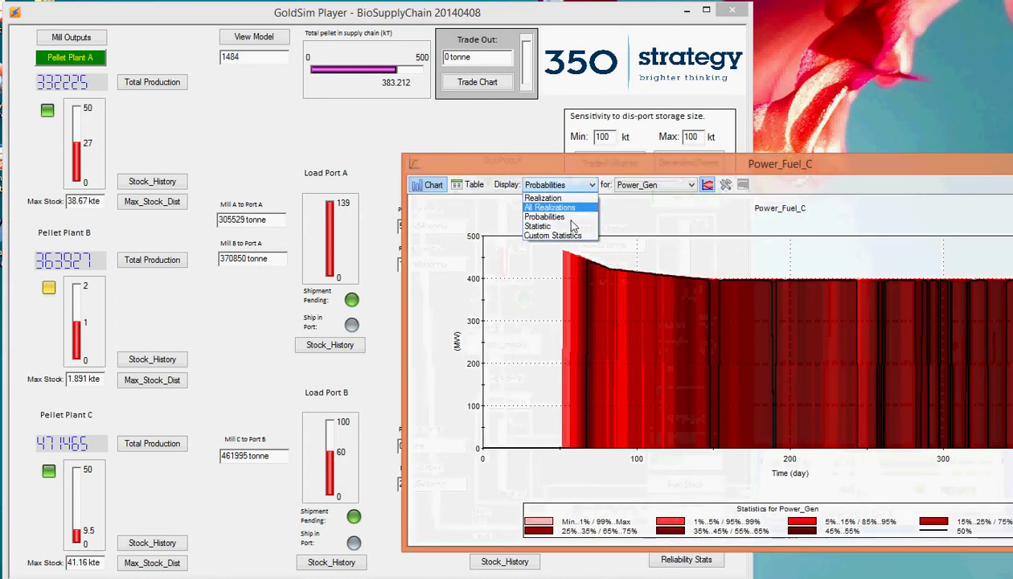
{"action": "left_click", "coordinate": [574, 225]}
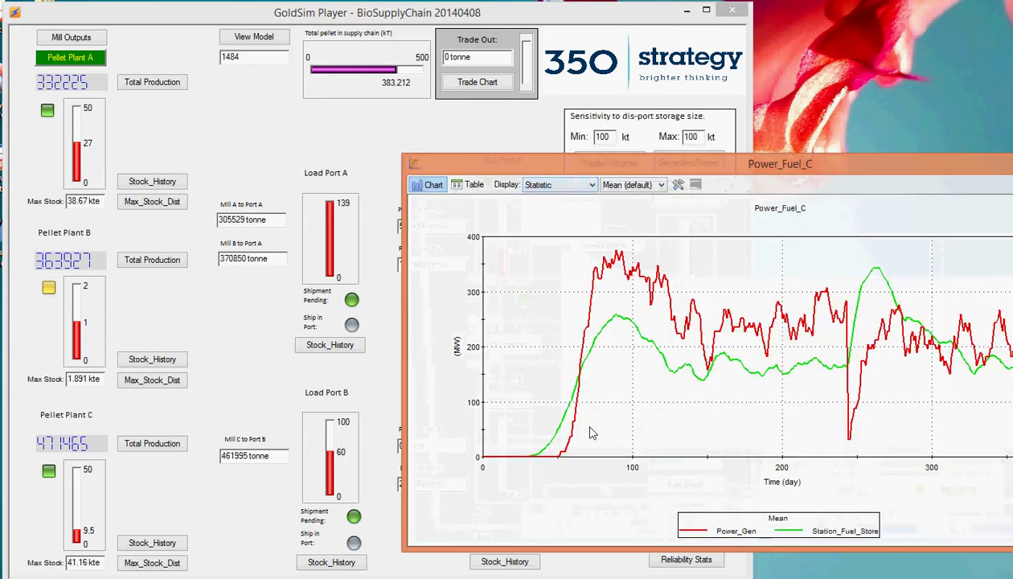
{"action": "mouse_move", "coordinate": [537, 464]}
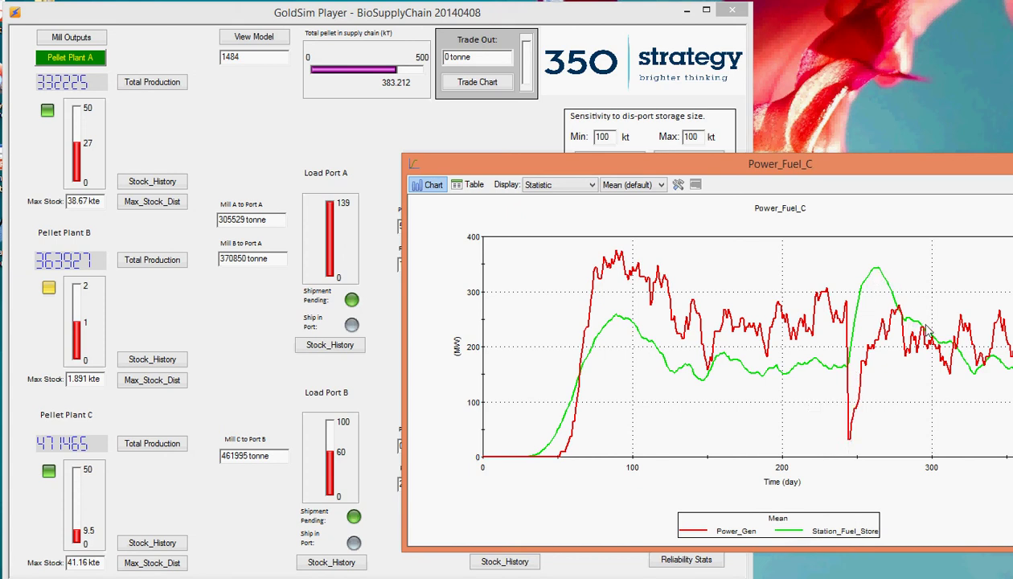
{"action": "key", "text": "alt+F4"}
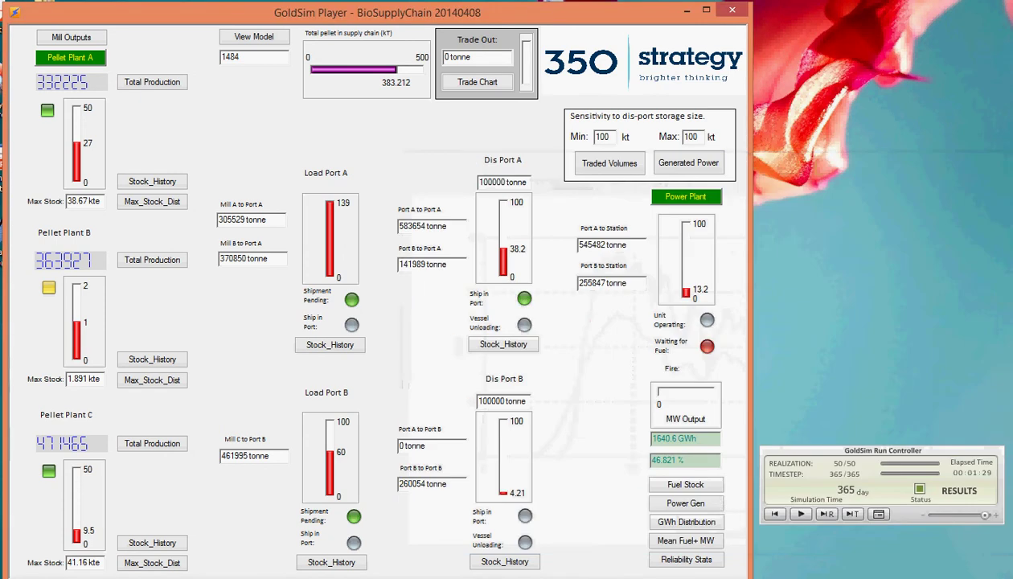
{"action": "left_click", "coordinate": [686, 559]}
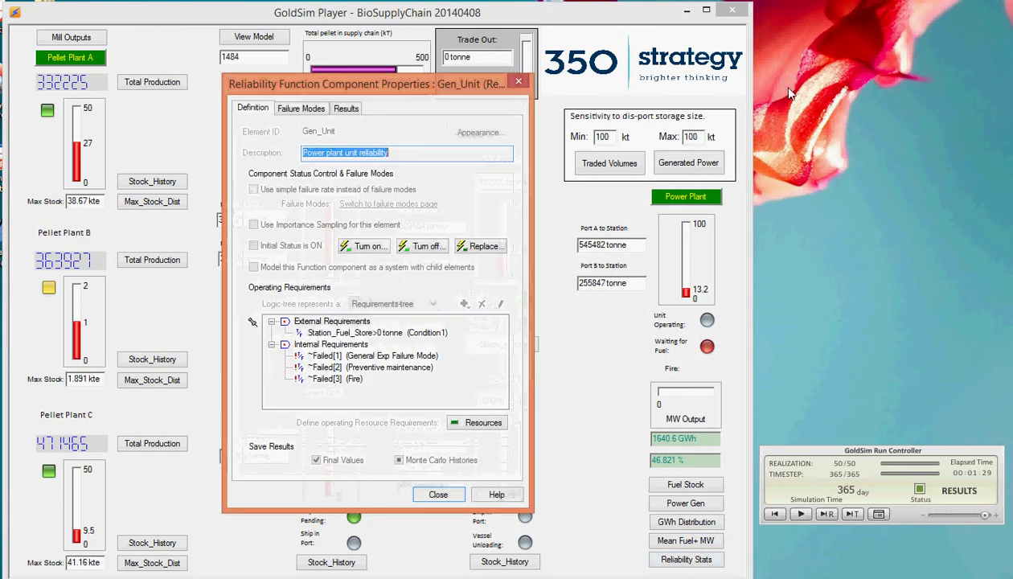
{"action": "left_click", "coordinate": [346, 109]}
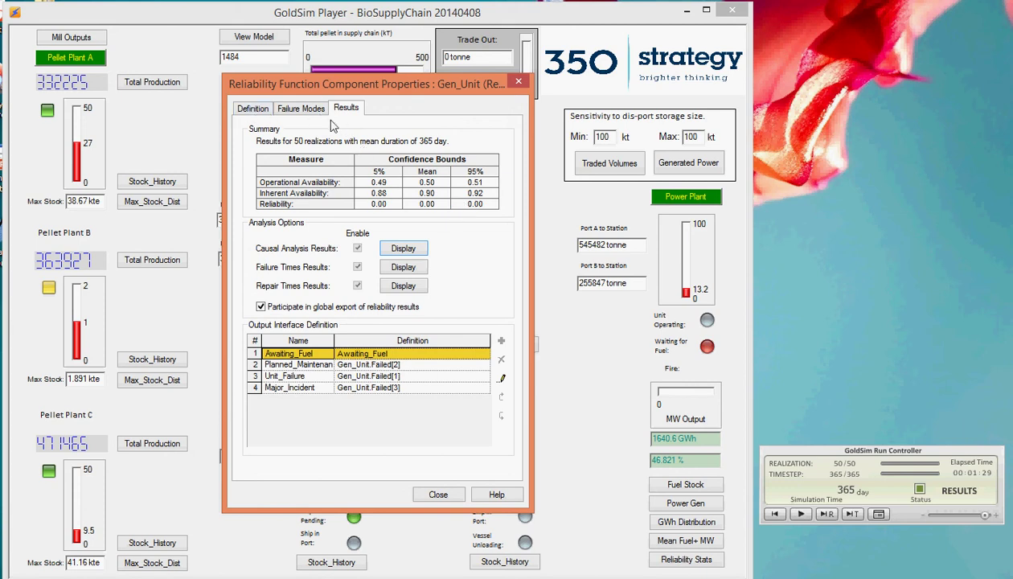
{"action": "left_click", "coordinate": [403, 249]}
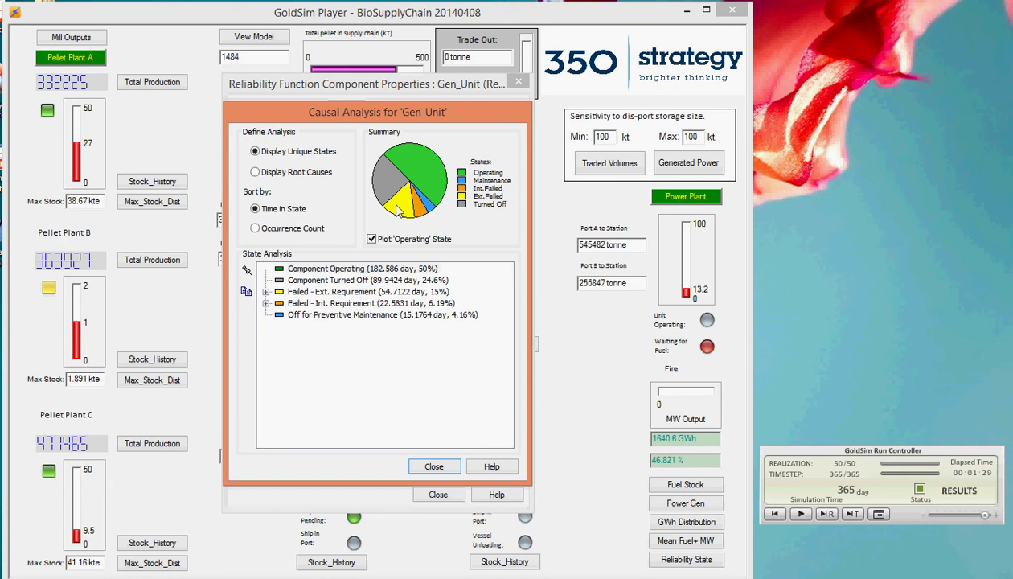
{"action": "left_click", "coordinate": [265, 291]}
{"action": "left_click", "coordinate": [278, 303]}
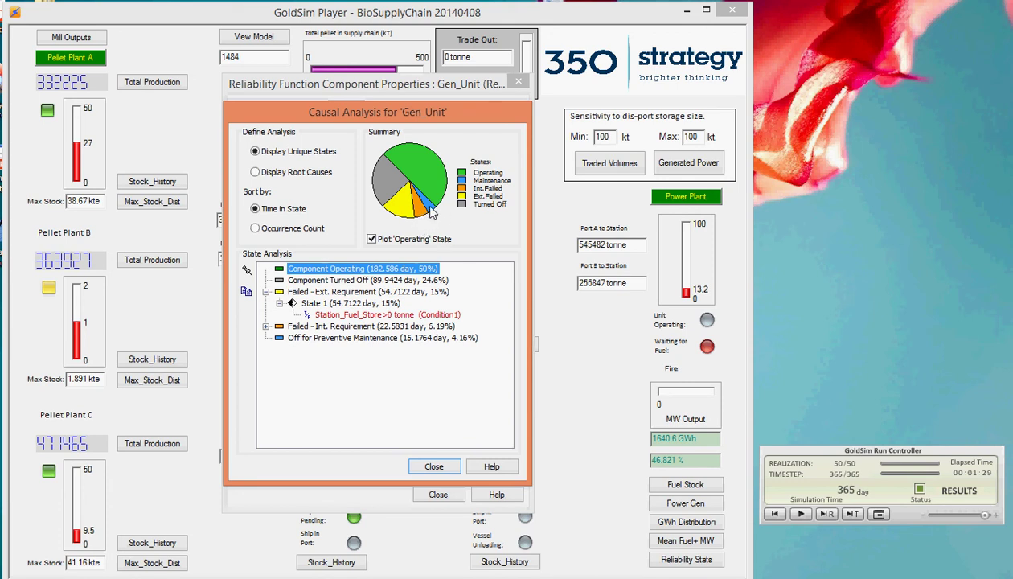
{"action": "left_click", "coordinate": [451, 474]}
{"action": "left_click", "coordinate": [449, 495]}
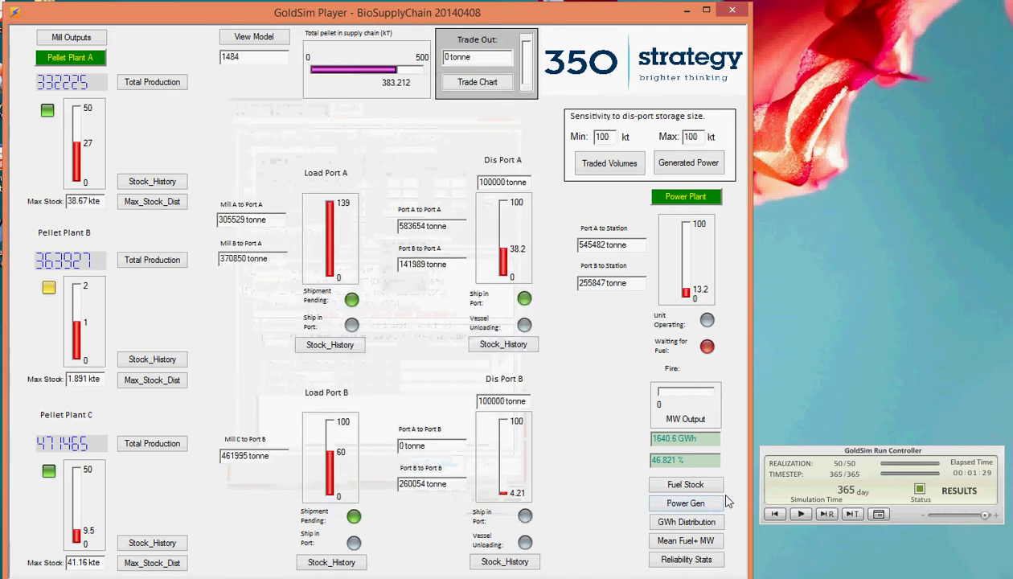
{"action": "left_click", "coordinate": [478, 84]}
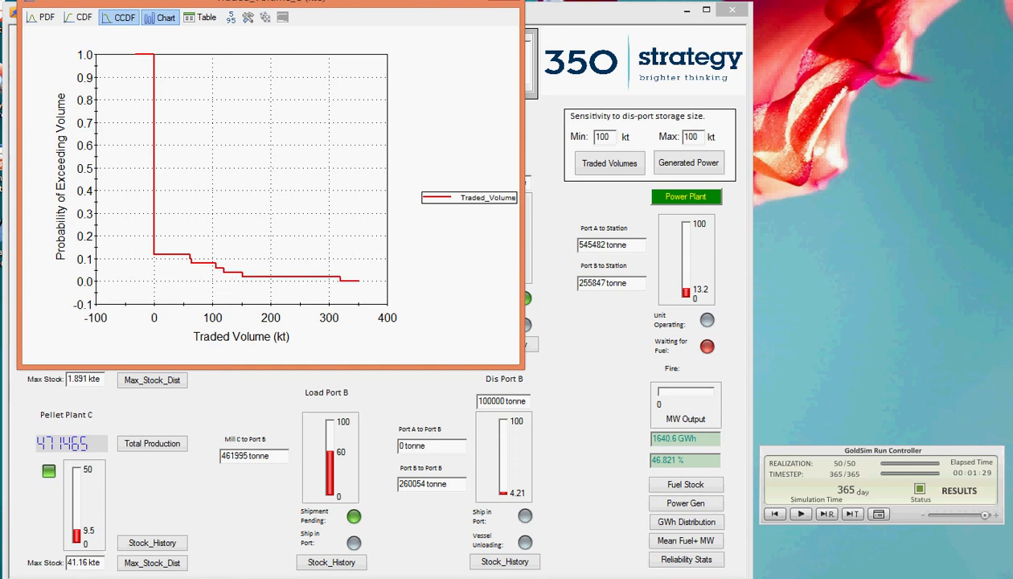
{"action": "left_click", "coordinate": [513, 5]}
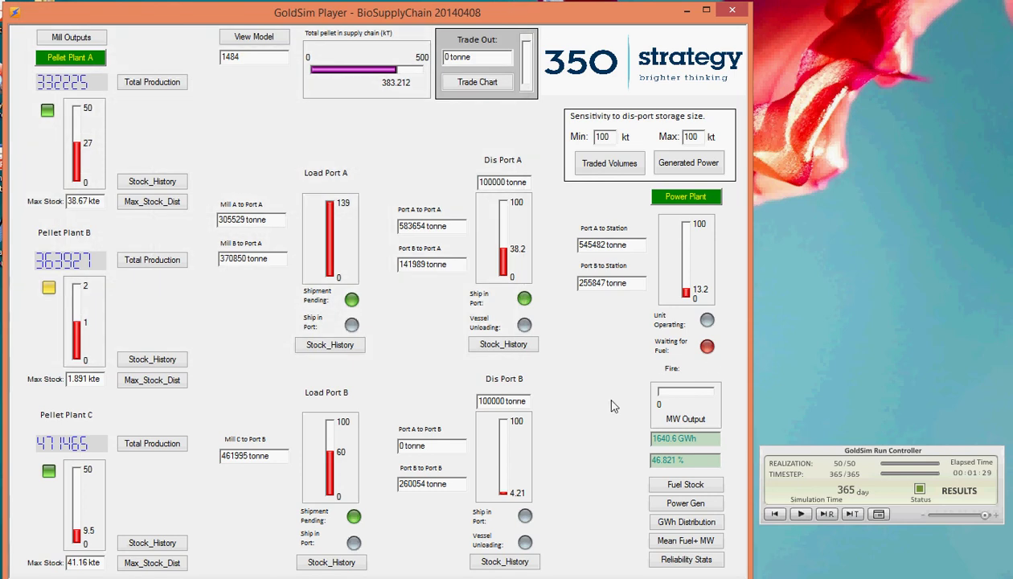